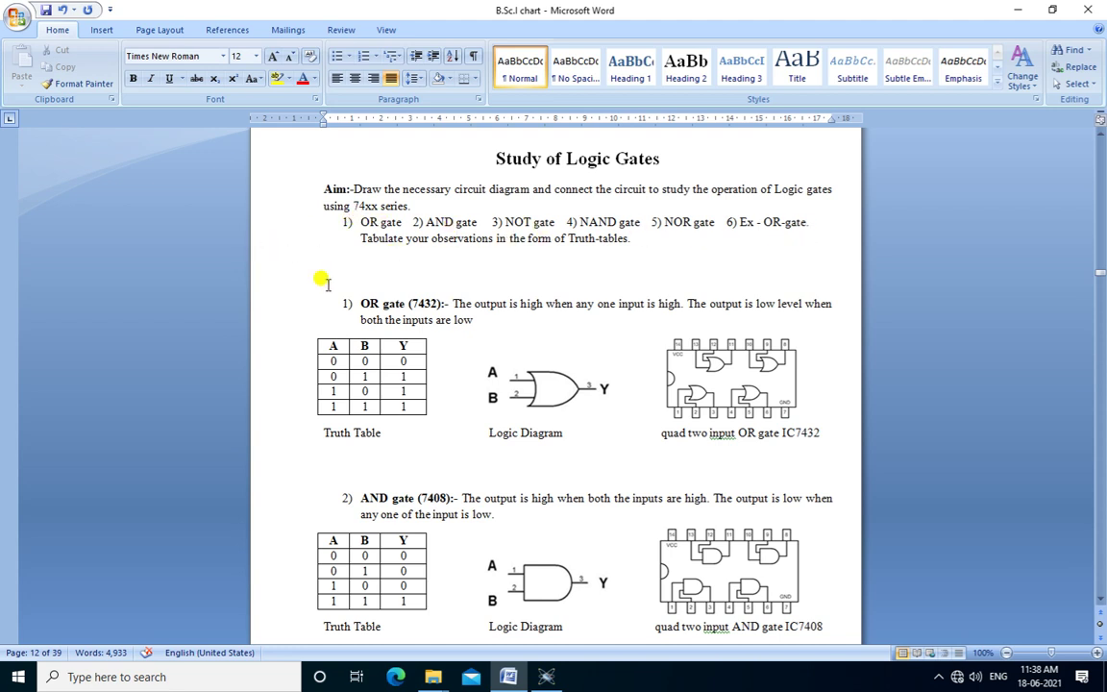
Scroll to the OR gate section and inspect its logic diagram
scroll(402, 306, "down", 2)
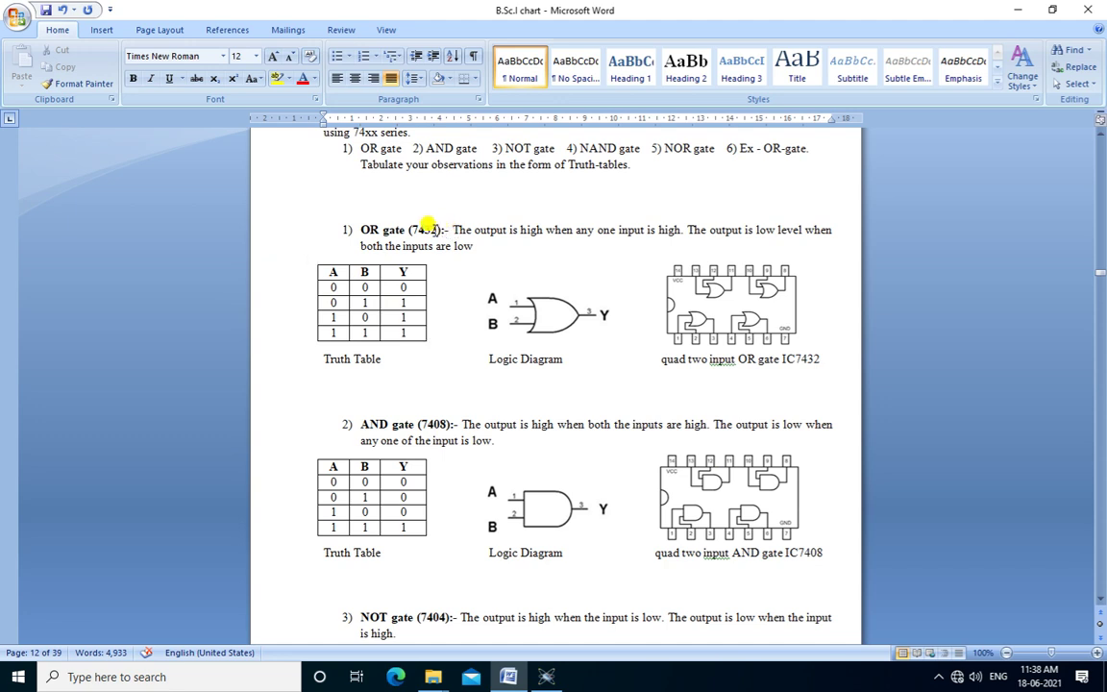
left_click(557, 326)
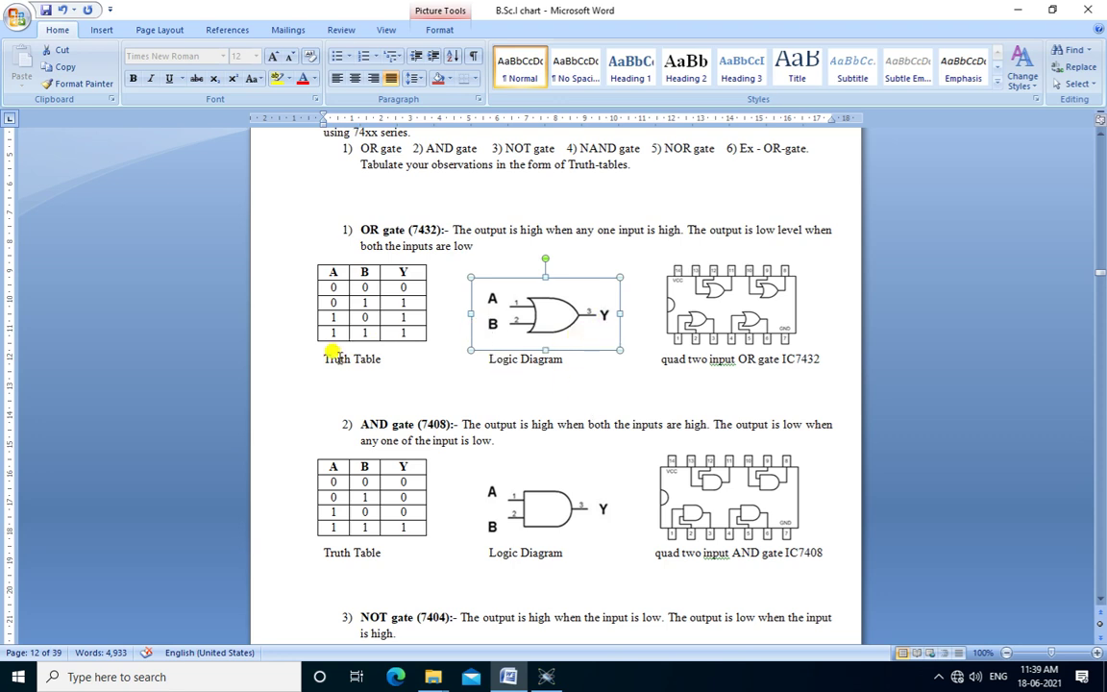
left_click(330, 360)
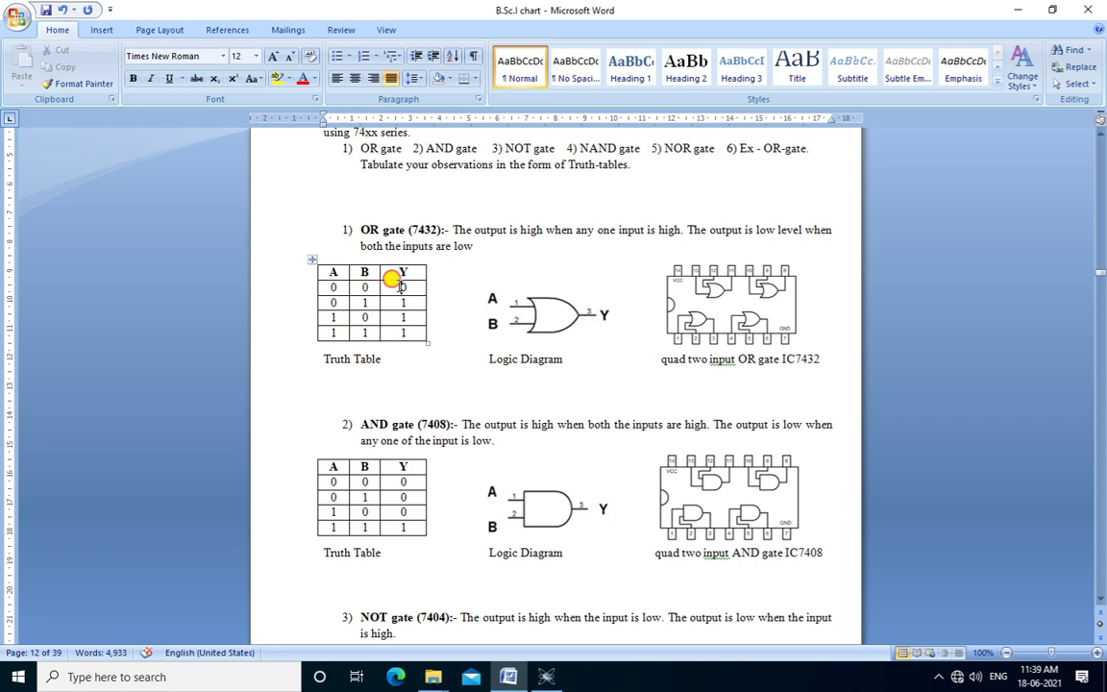
Highlight the truth table's high Y outputs, then bring Proteus to the front
double_click(401, 286)
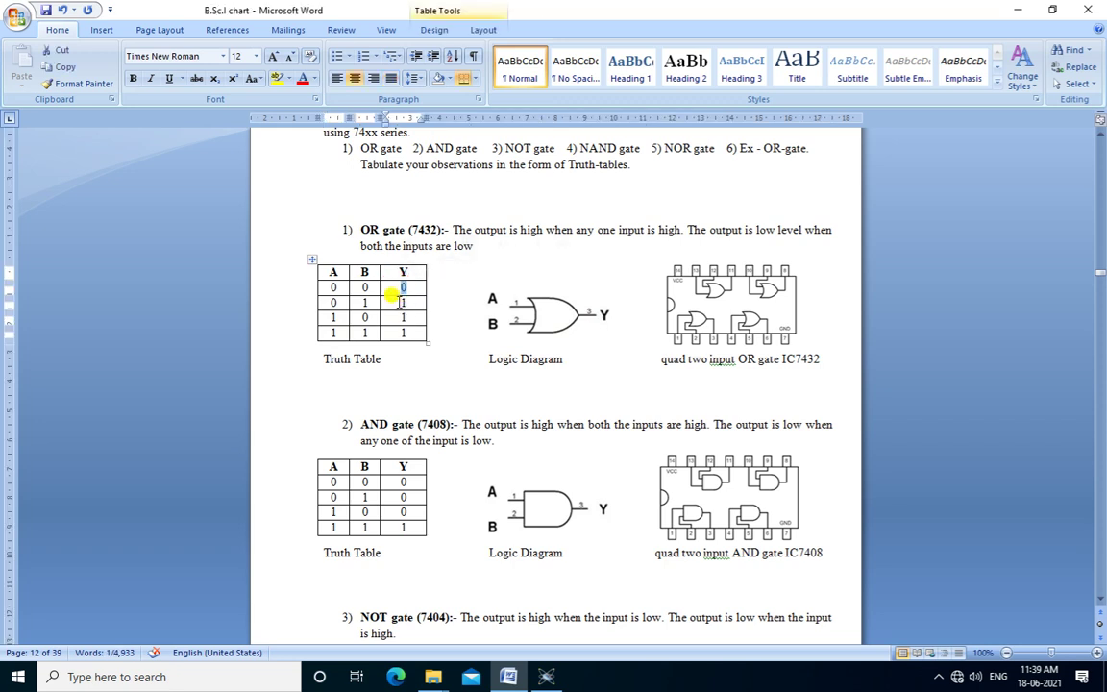
left_click_drag(326, 282, 396, 311)
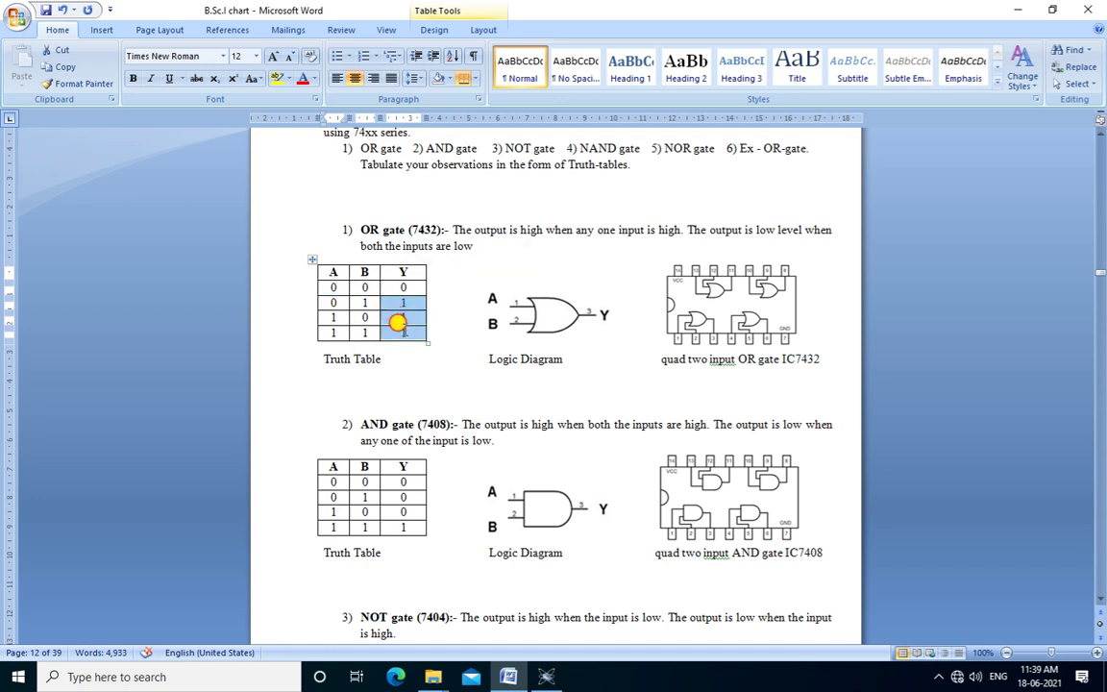
left_click(392, 355)
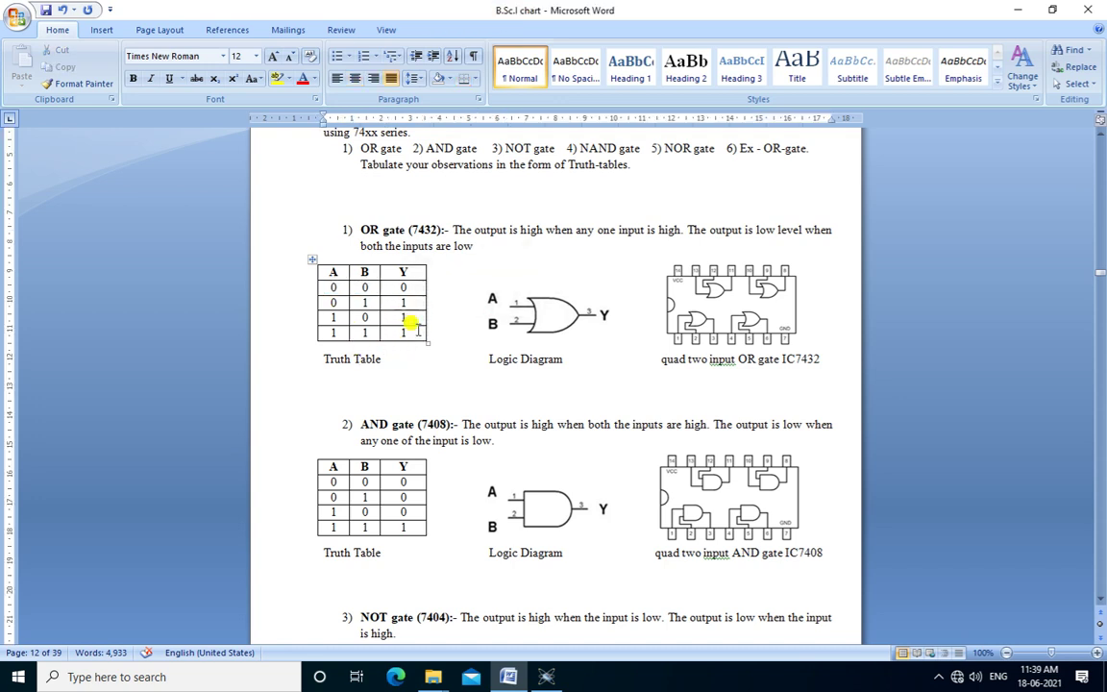
left_click(547, 677)
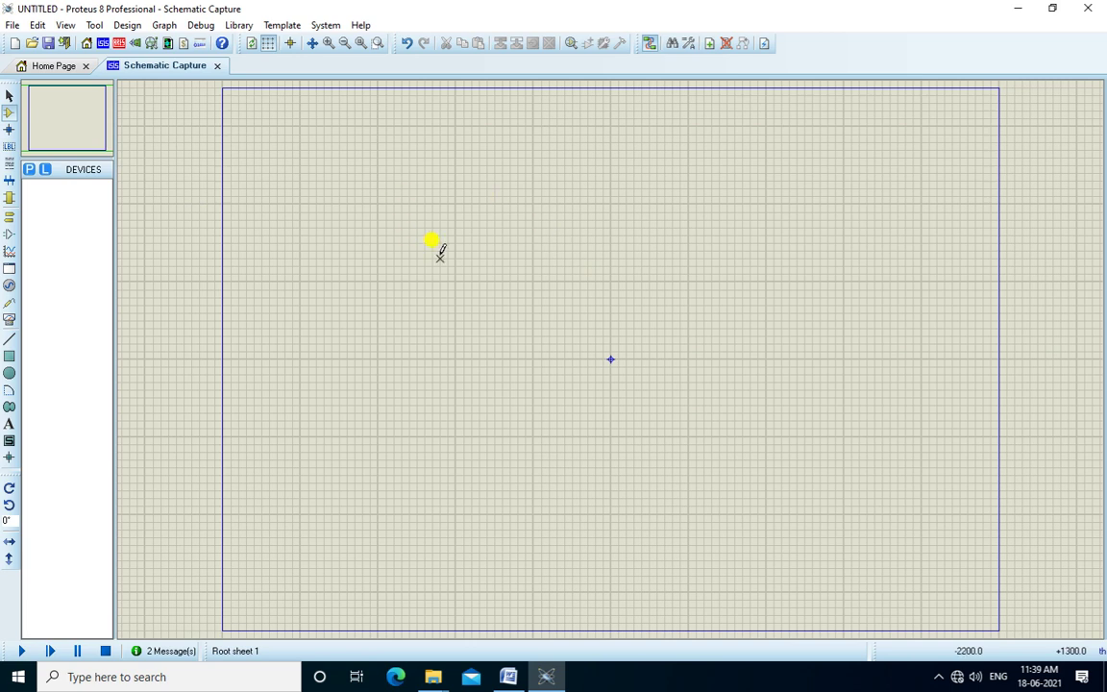
Add the 7432 OR gate and the SW-SPDT-MOM switch from Pick Devices
left_click(31, 170)
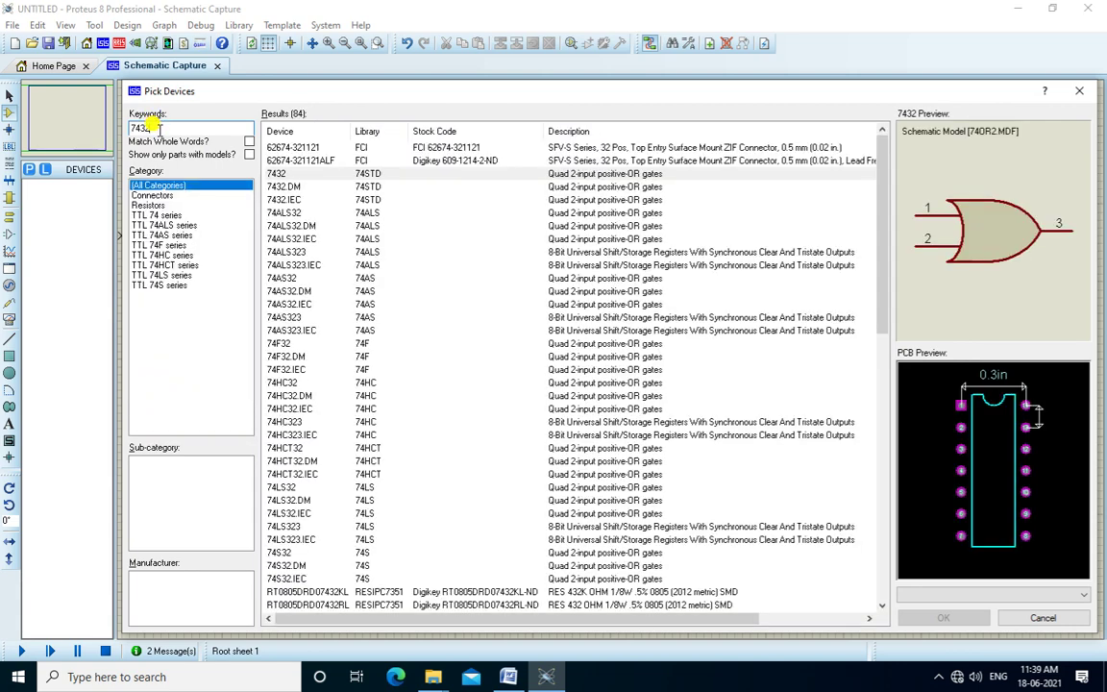
left_click(358, 176)
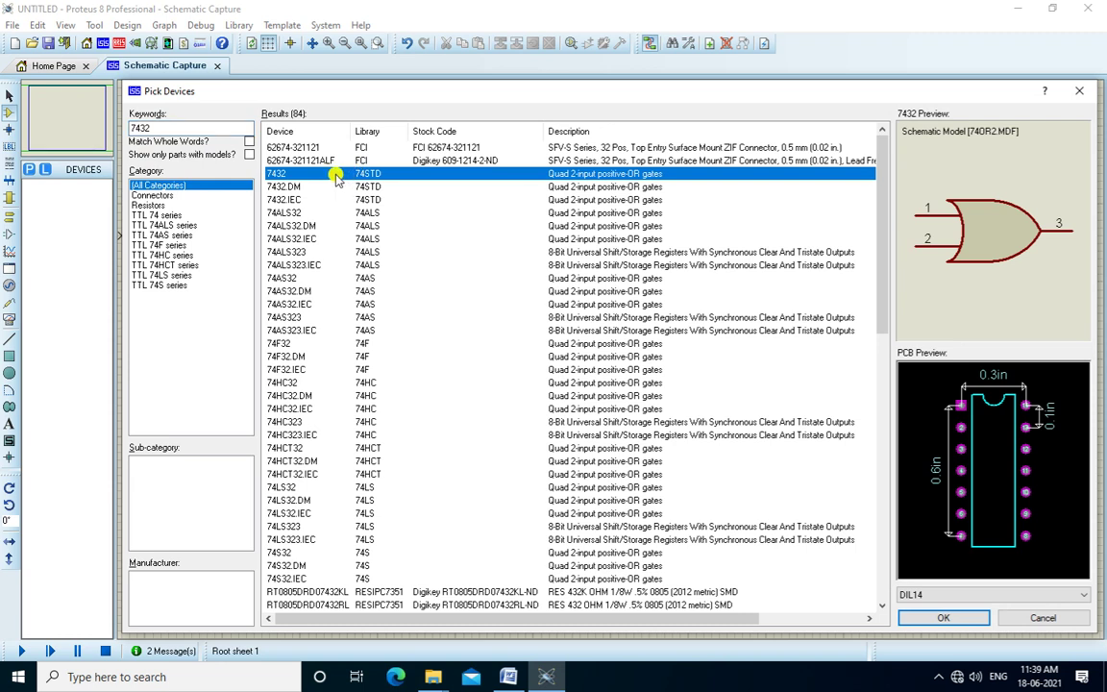
double_click(336, 179)
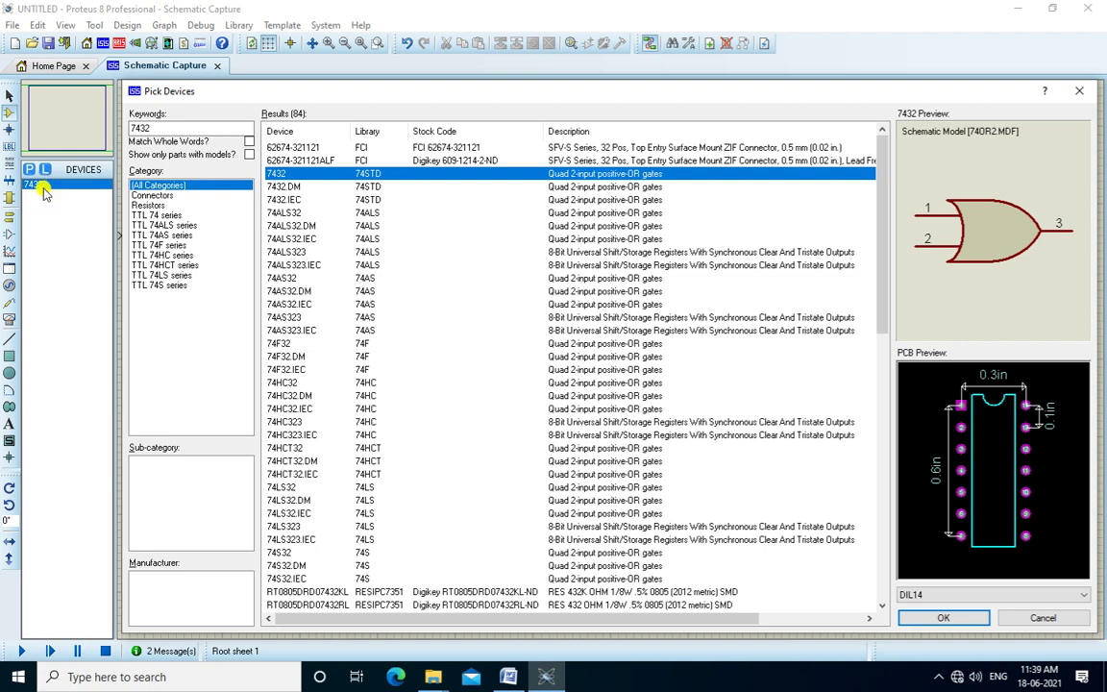
double_click(140, 127)
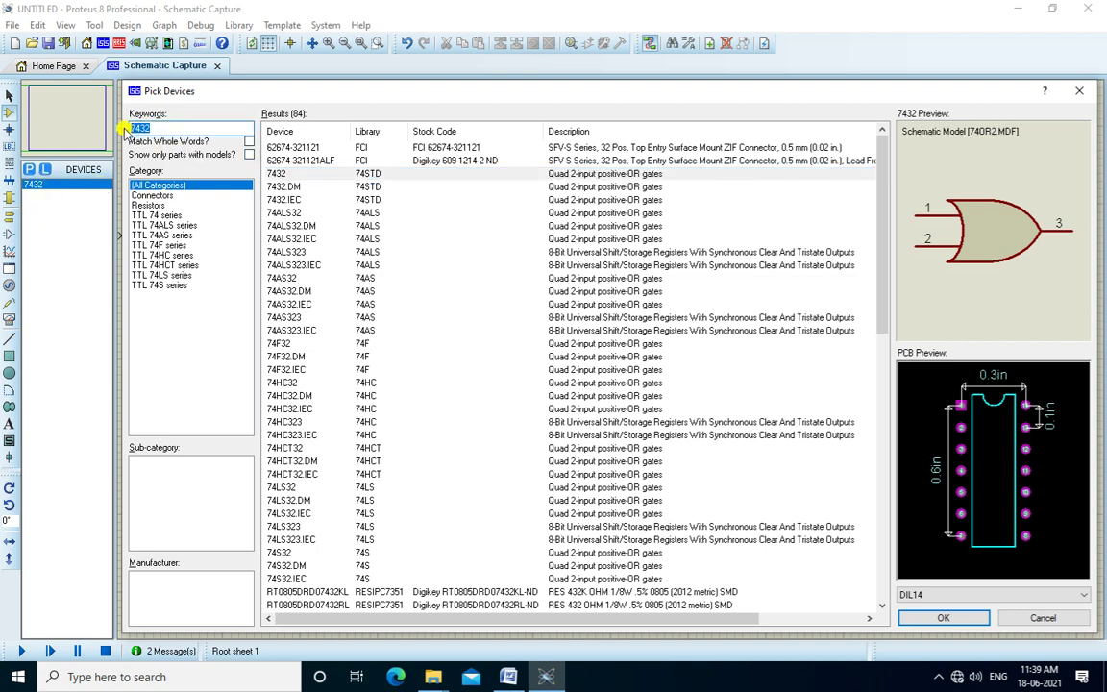
type("switch")
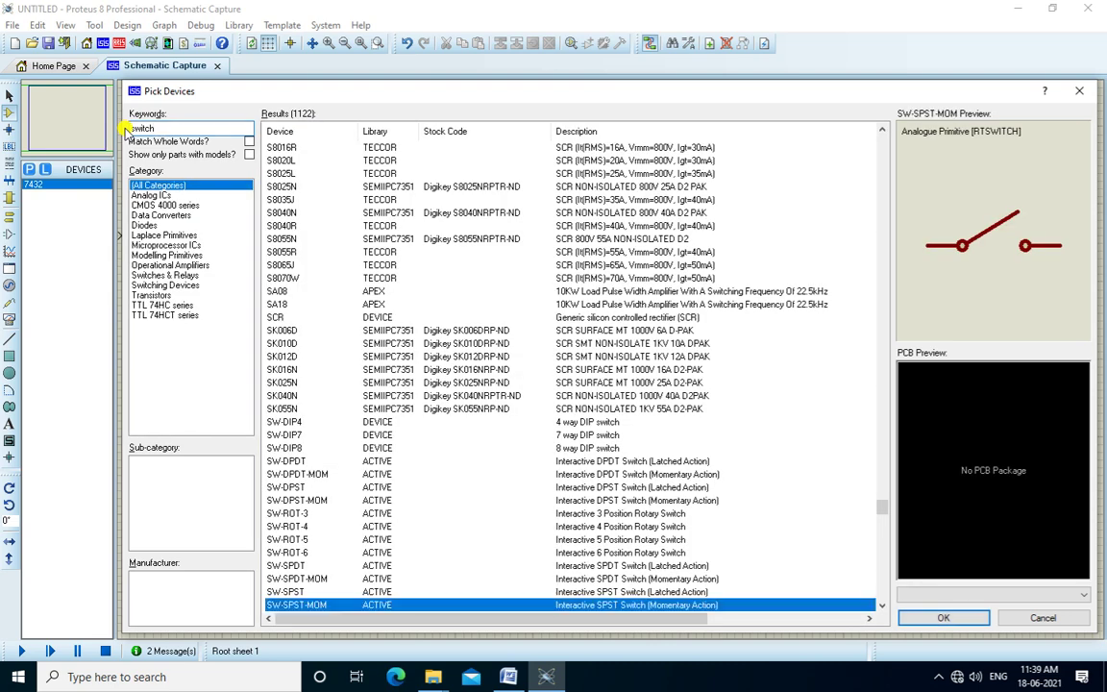
key("Up")
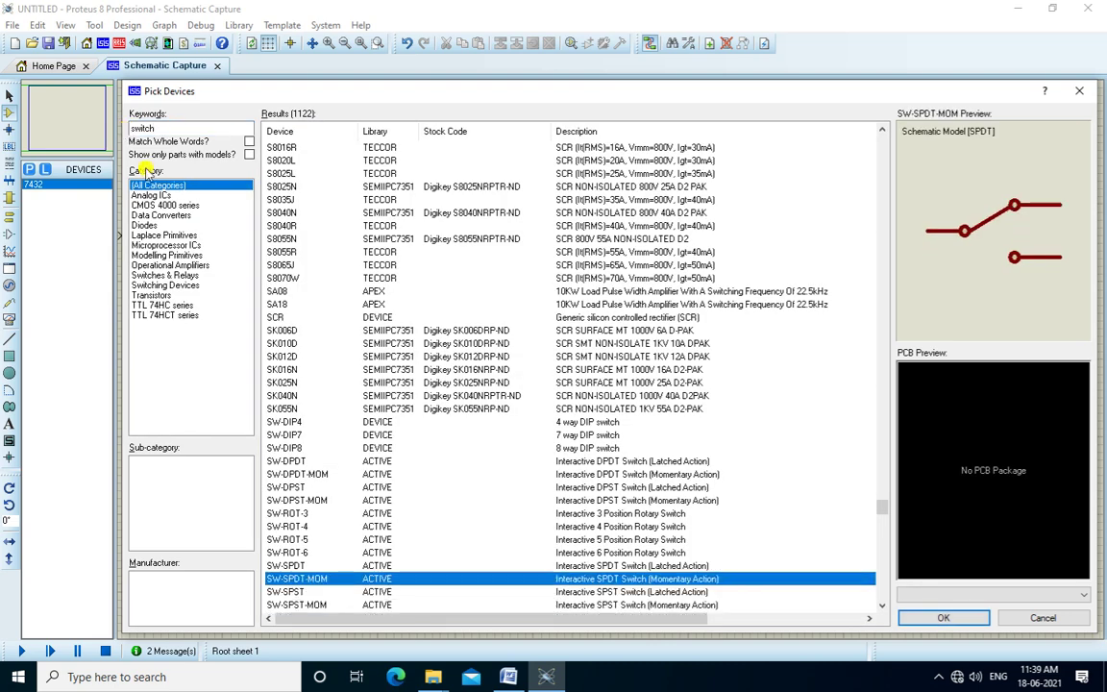
double_click(304, 580)
Add the RESISTOR and LED-BIBY parts, then close the part picker
left_click_drag(151, 127, 100, 128)
key("BackSpace")
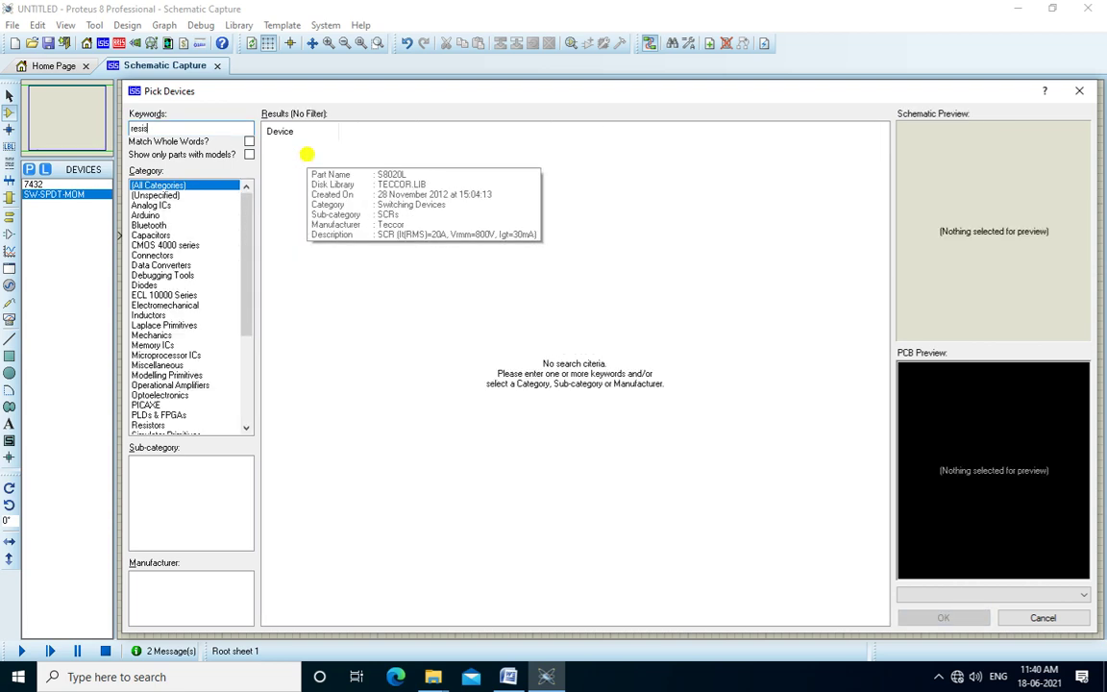
double_click(316, 146)
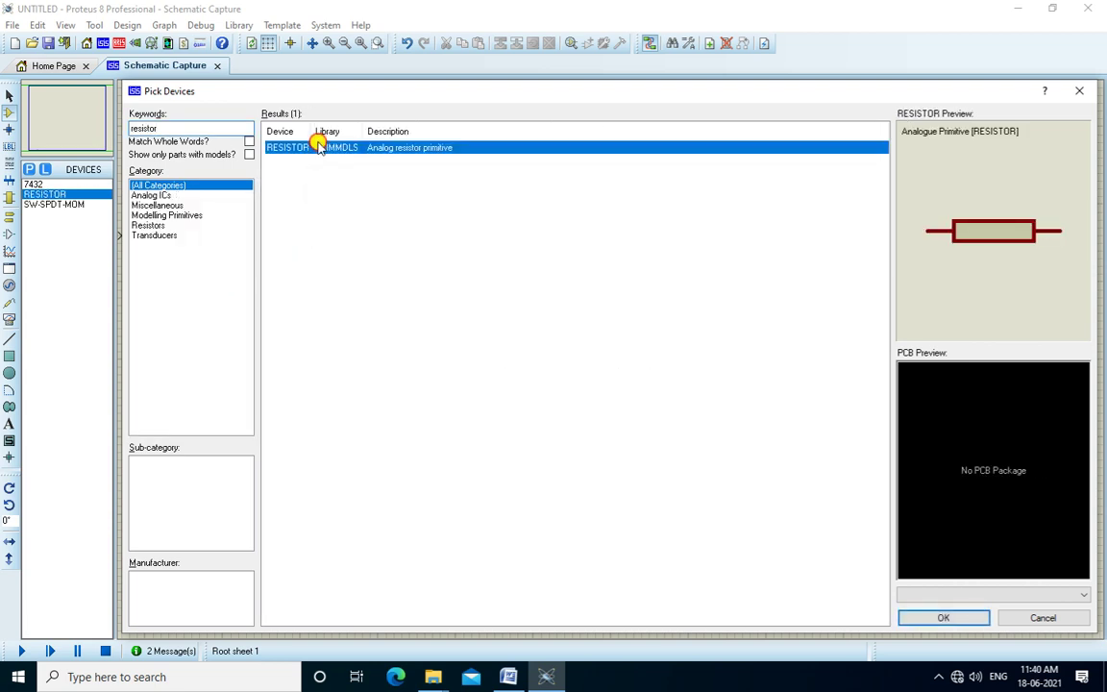
left_click_drag(161, 128, 109, 128)
key("BackSpace")
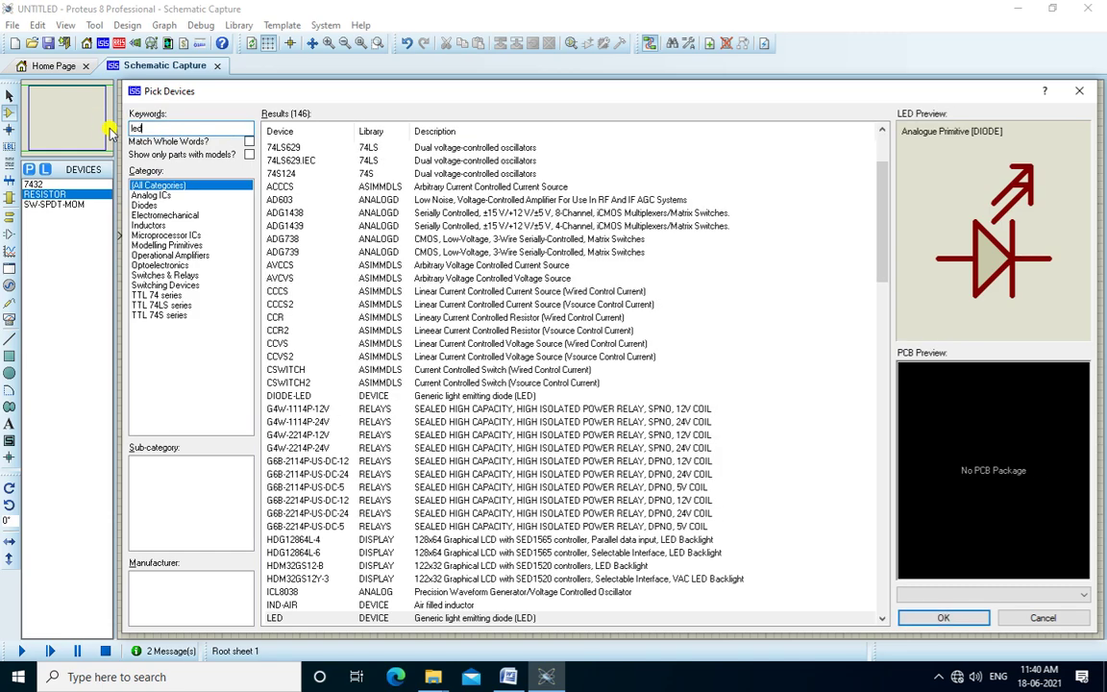
key("Down")
key("Down")
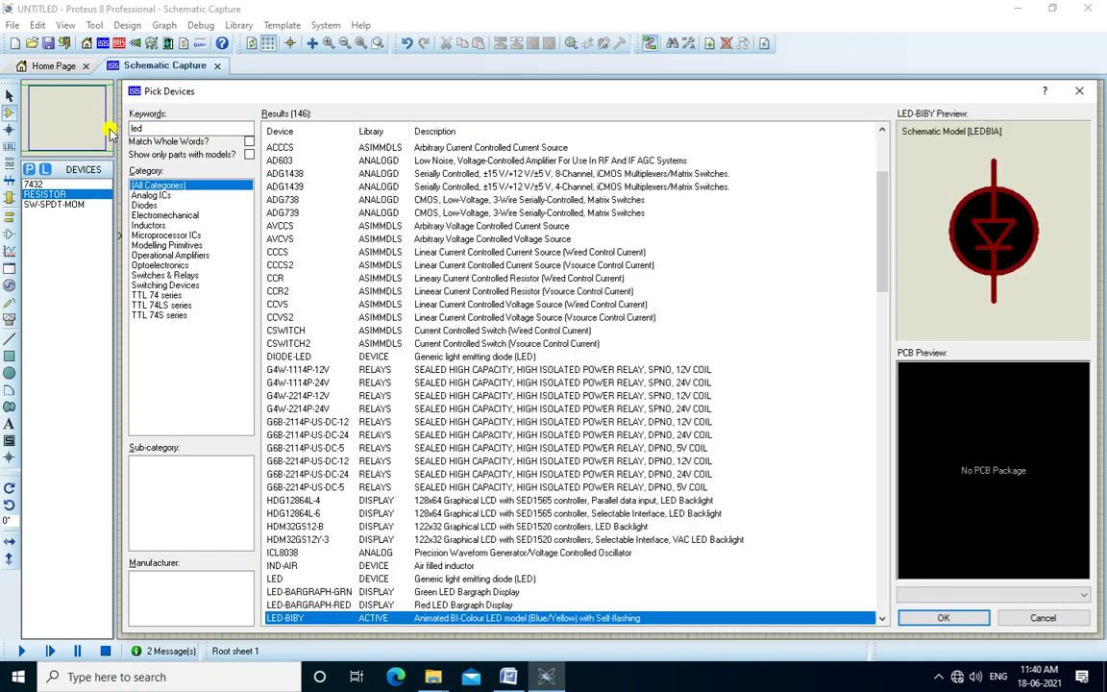
double_click(350, 618)
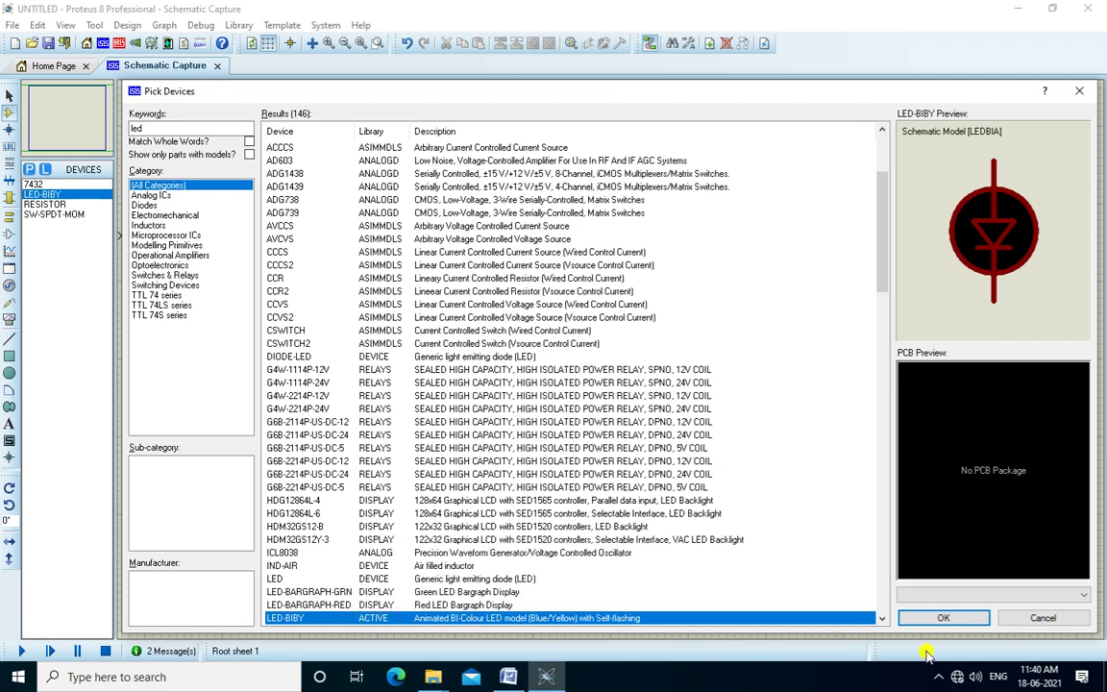
left_click(934, 620)
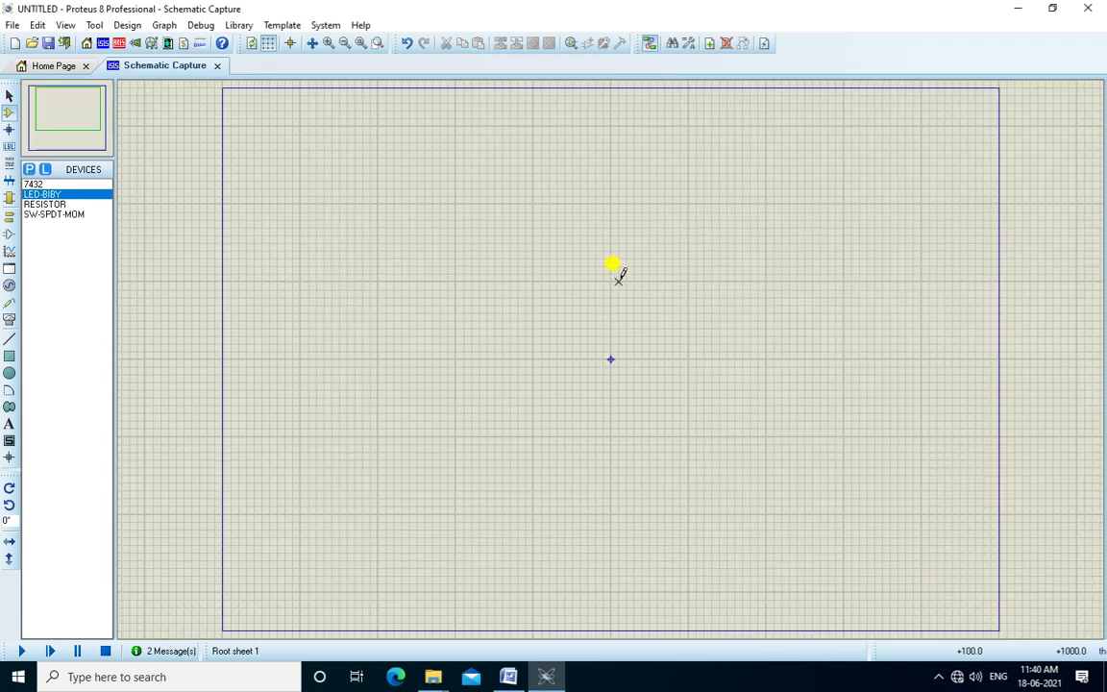
Place OR gate U1:A and switches SW1 and SW2 to its left
scroll(613, 264, "up", 1)
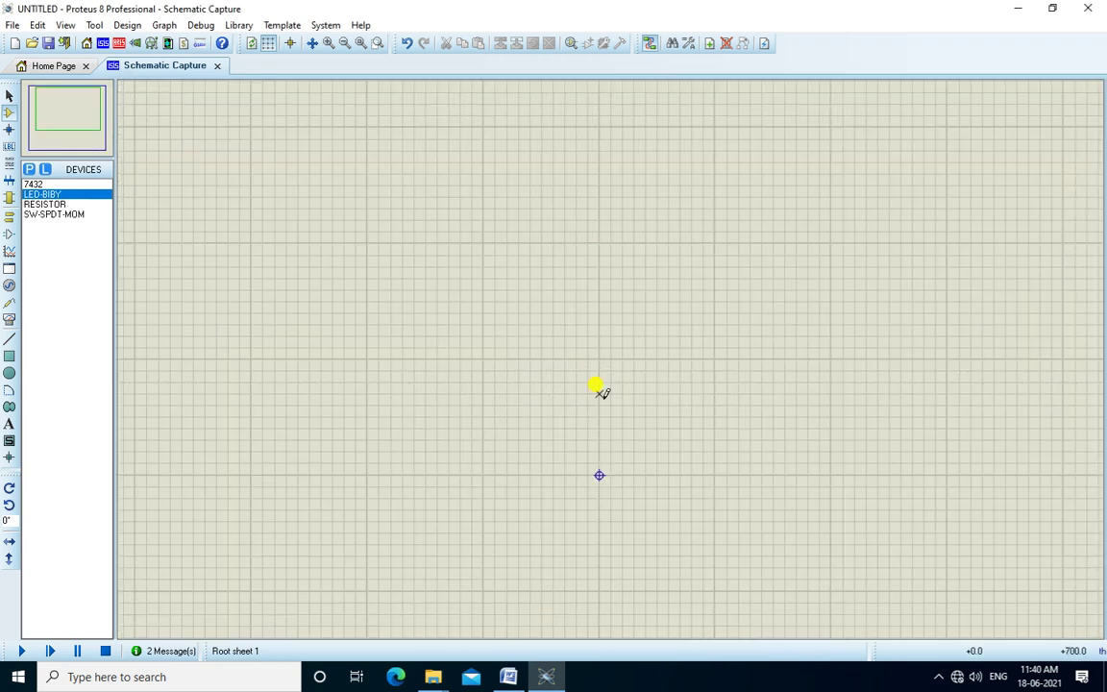
left_click(35, 184)
left_click(424, 222)
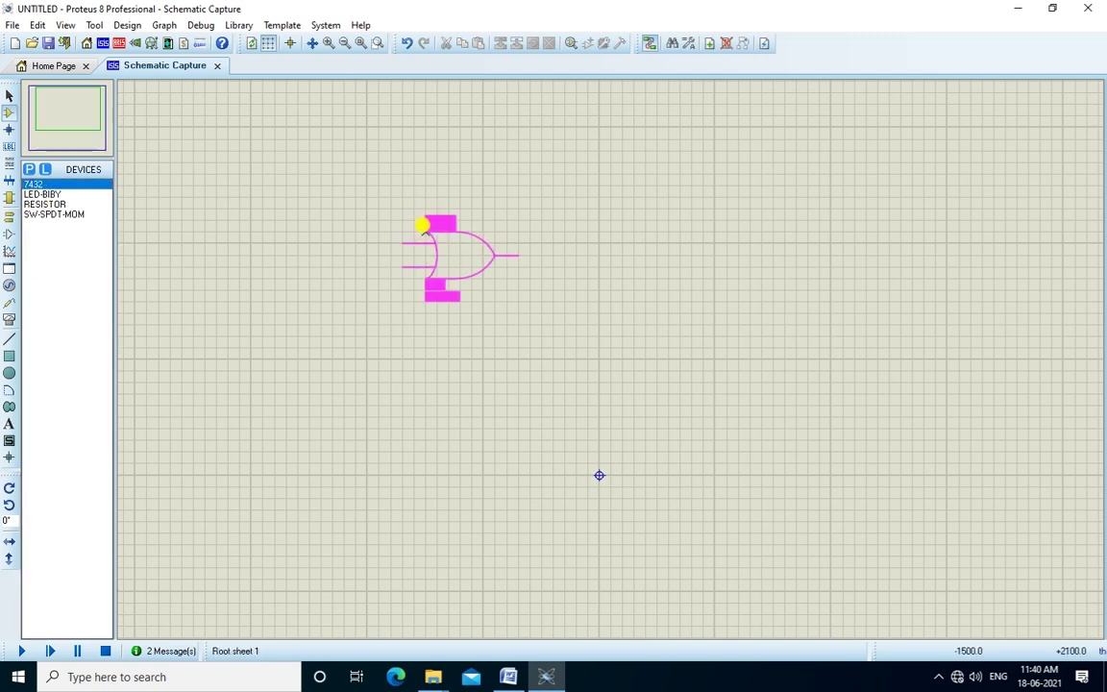
left_click(439, 224)
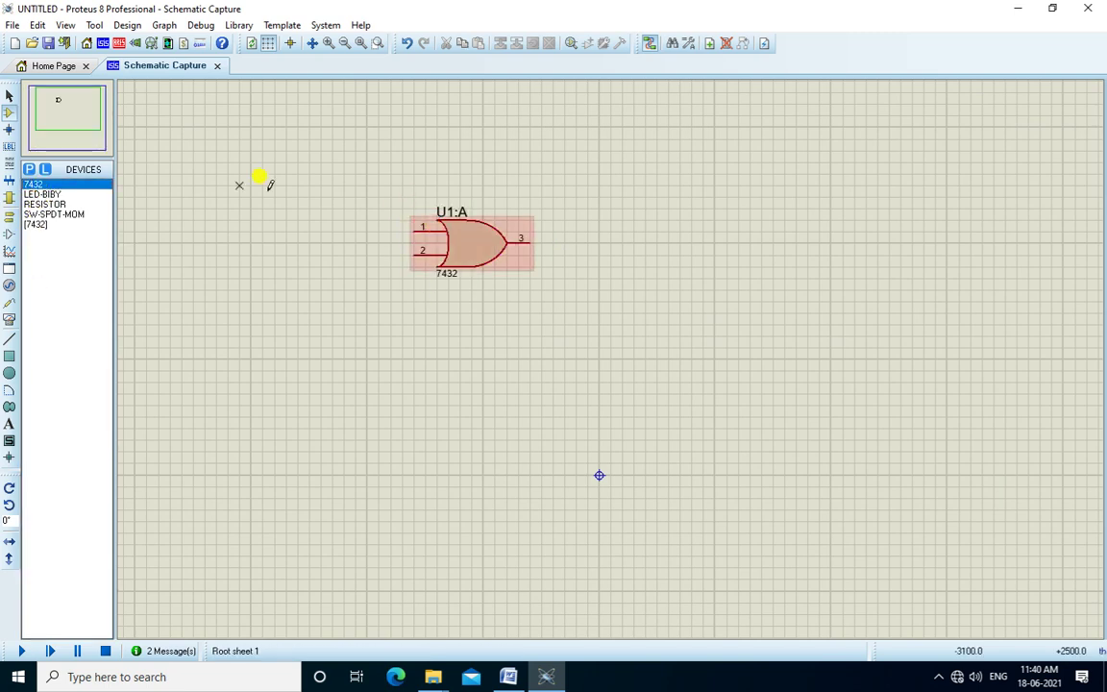
left_click(56, 214)
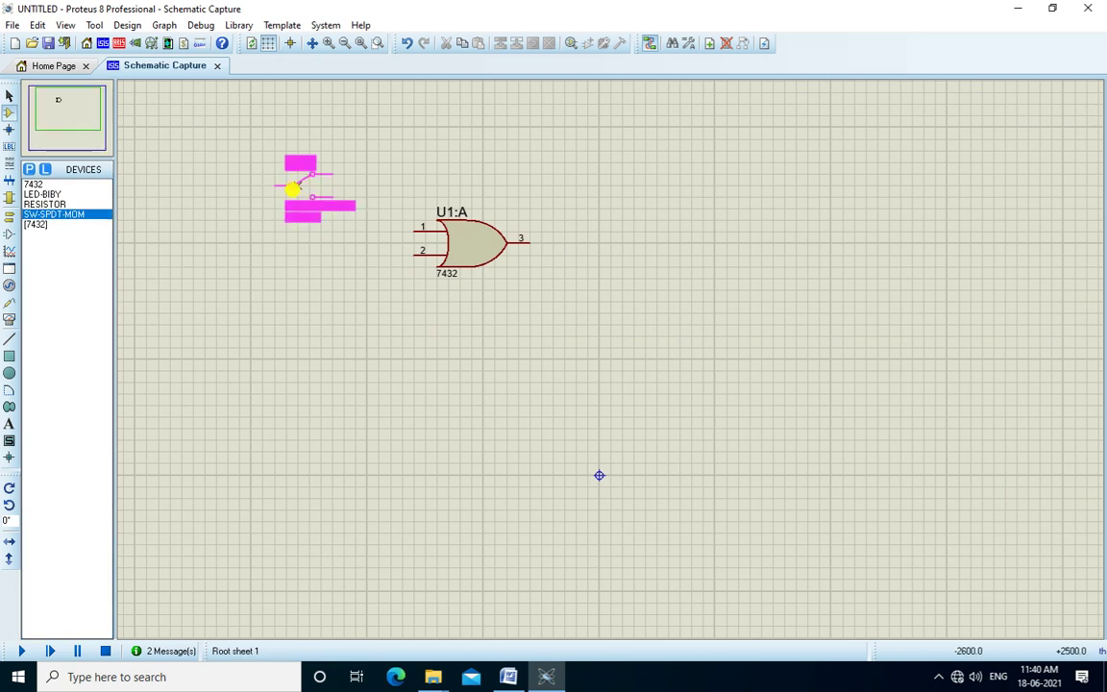
left_click(293, 185)
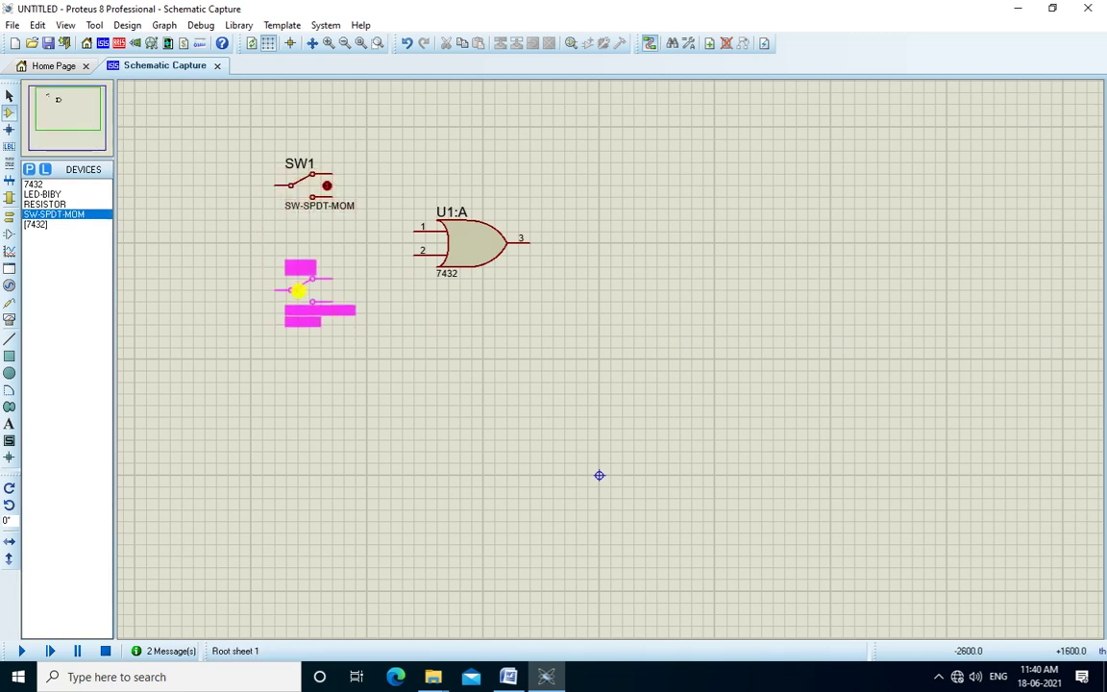
left_click(295, 279)
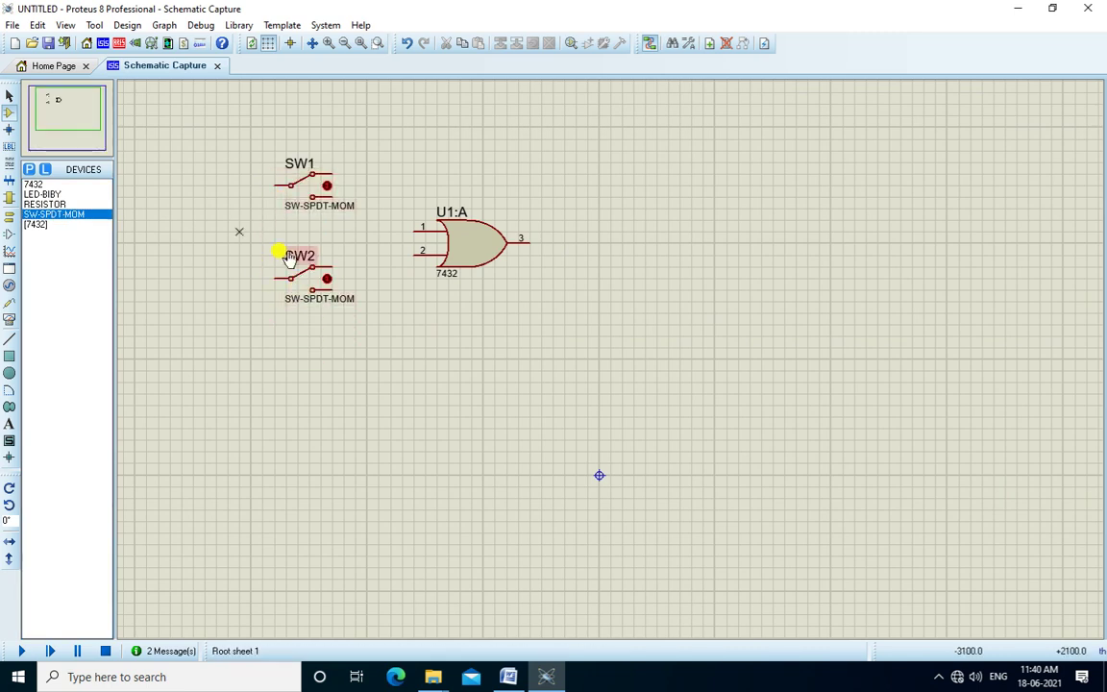
Place resistor R1 at the gate output, LED D1 below it, and a power terminal above SW1
left_click(55, 204)
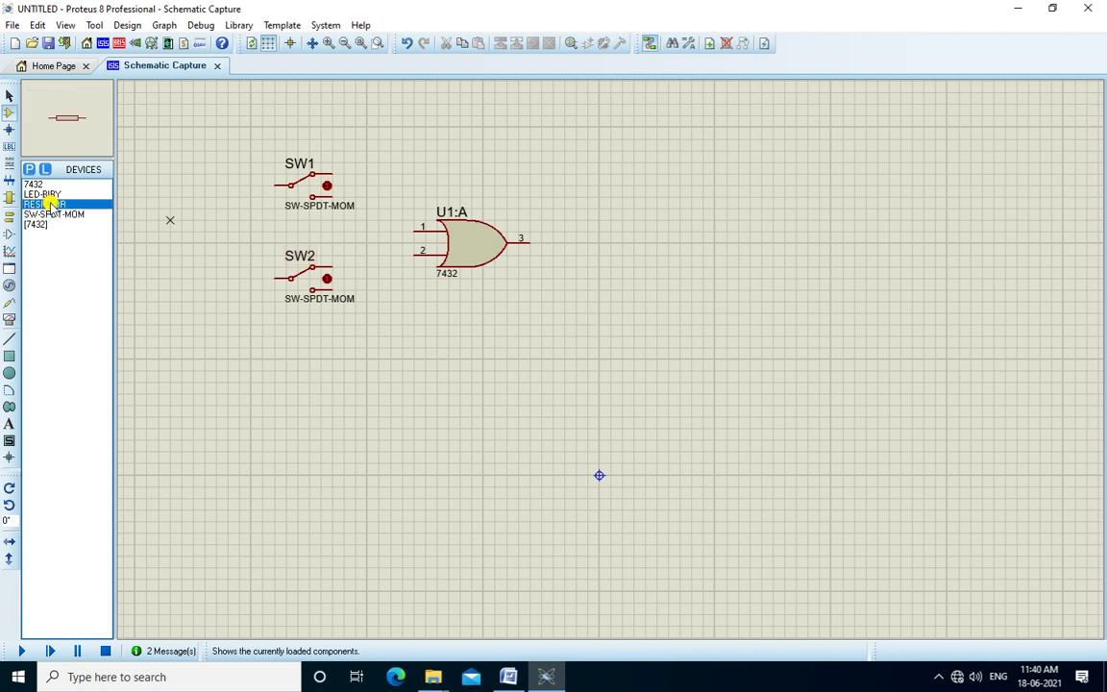
left_click(557, 243)
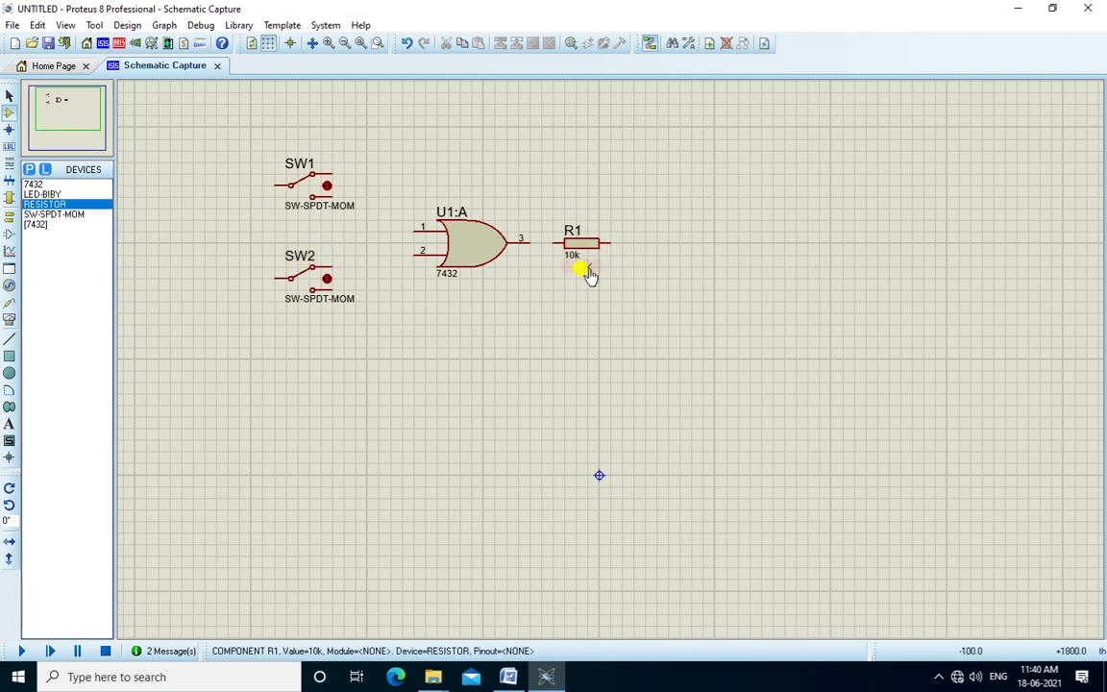
left_click(50, 193)
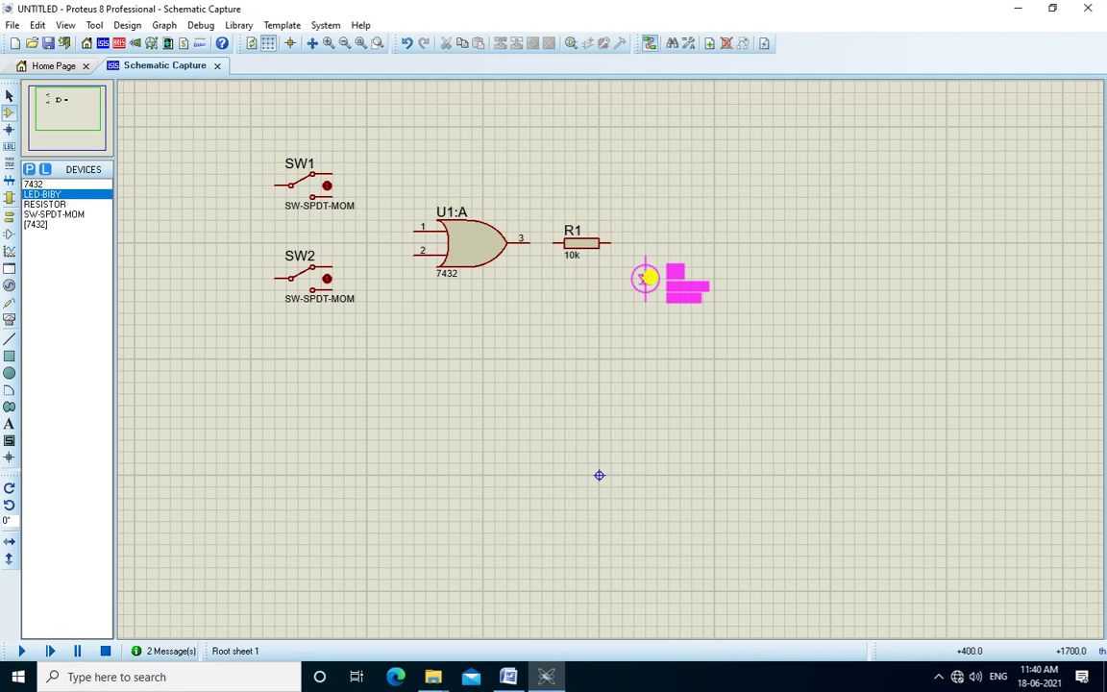
left_click(645, 289)
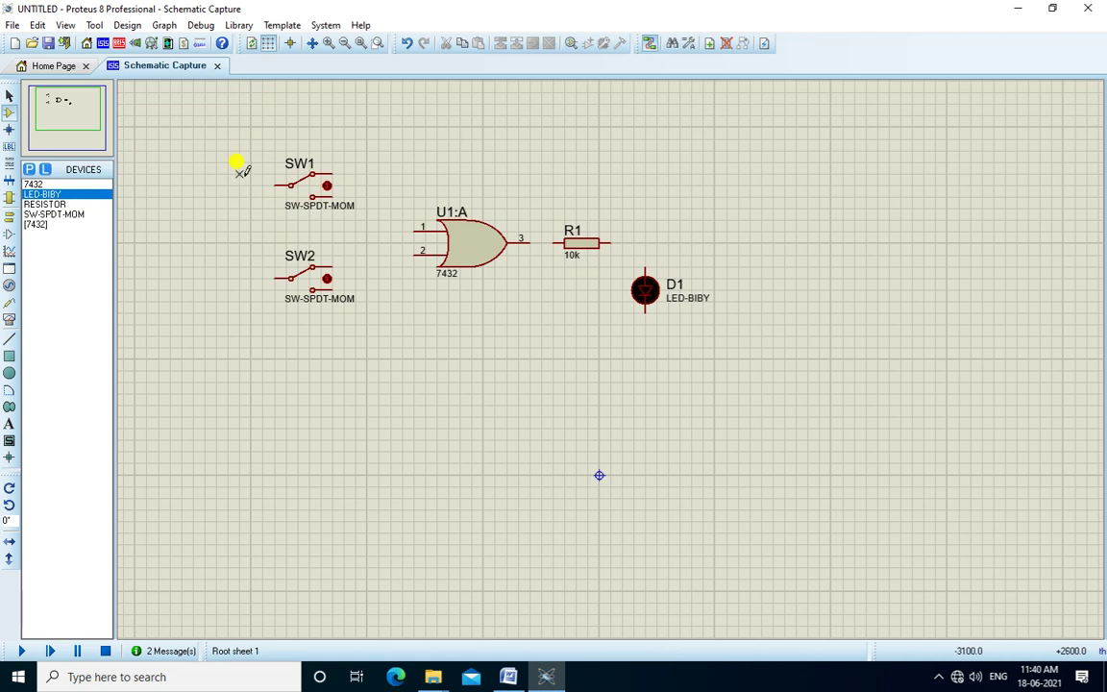
left_click(10, 217)
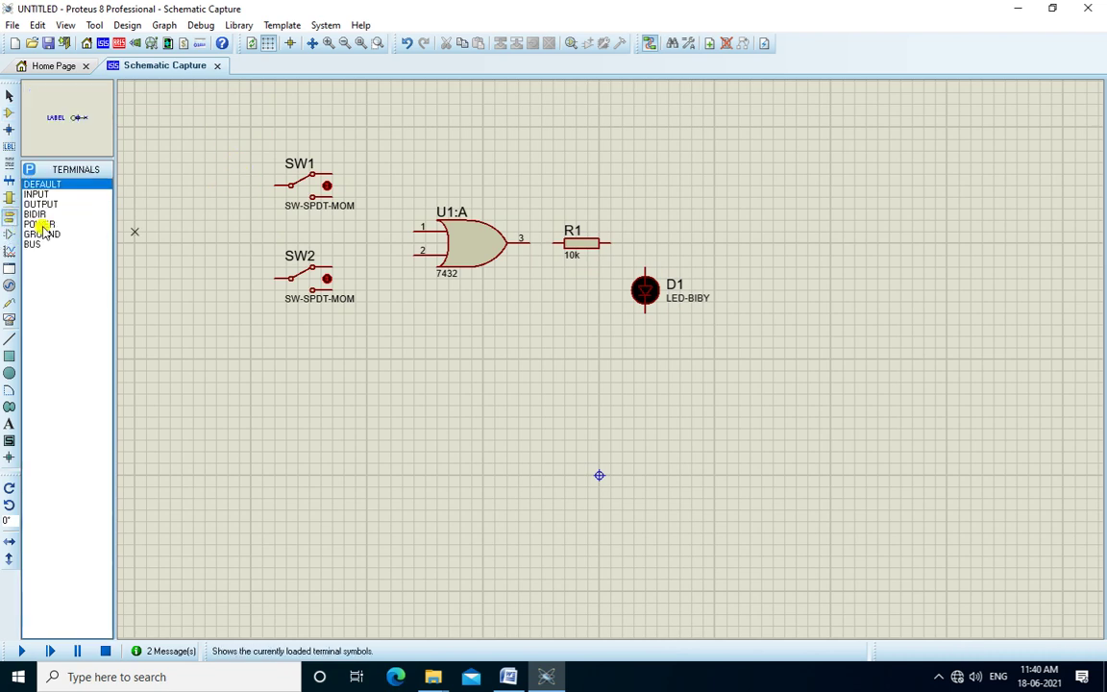
left_click(41, 224)
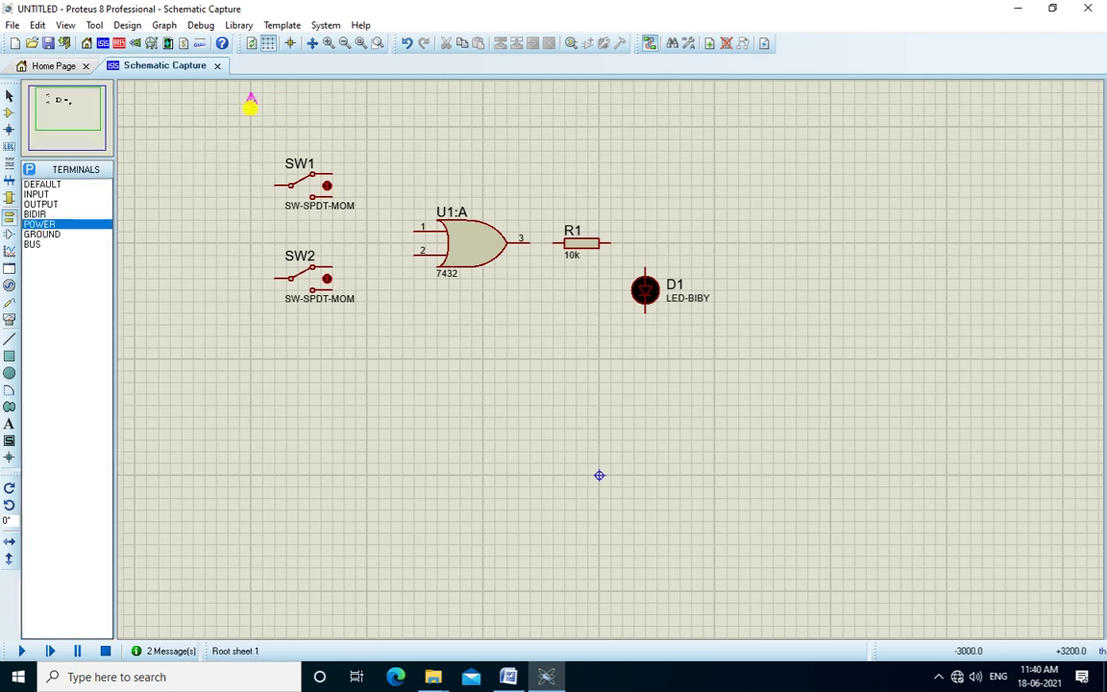
left_click(240, 125)
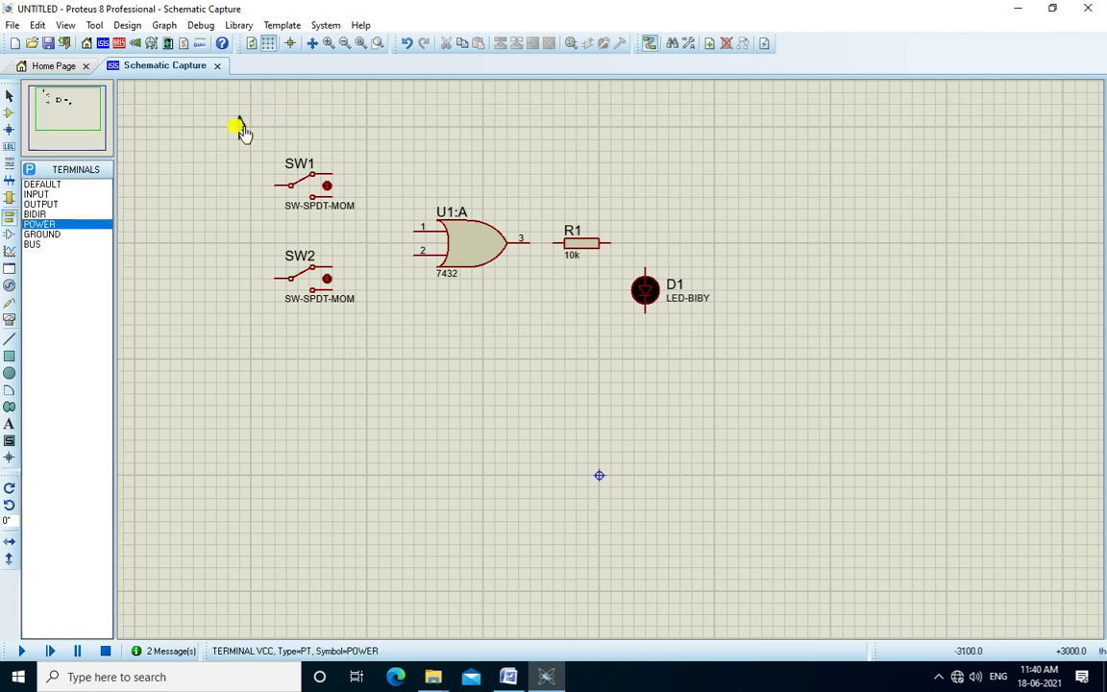
Place a ground terminal below the OR gate and X-Mirror switches SW1 and SW2
left_click(37, 234)
left_click(449, 370)
left_click_drag(354, 140, 250, 347)
right_click(296, 213)
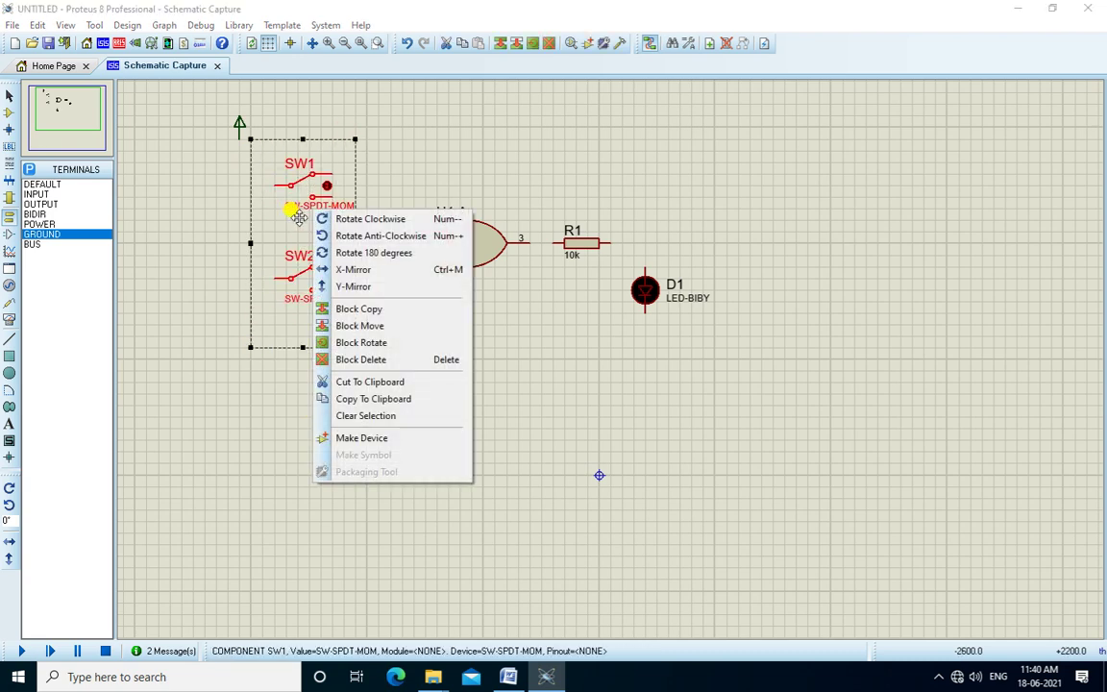
left_click(341, 273)
left_click(338, 167)
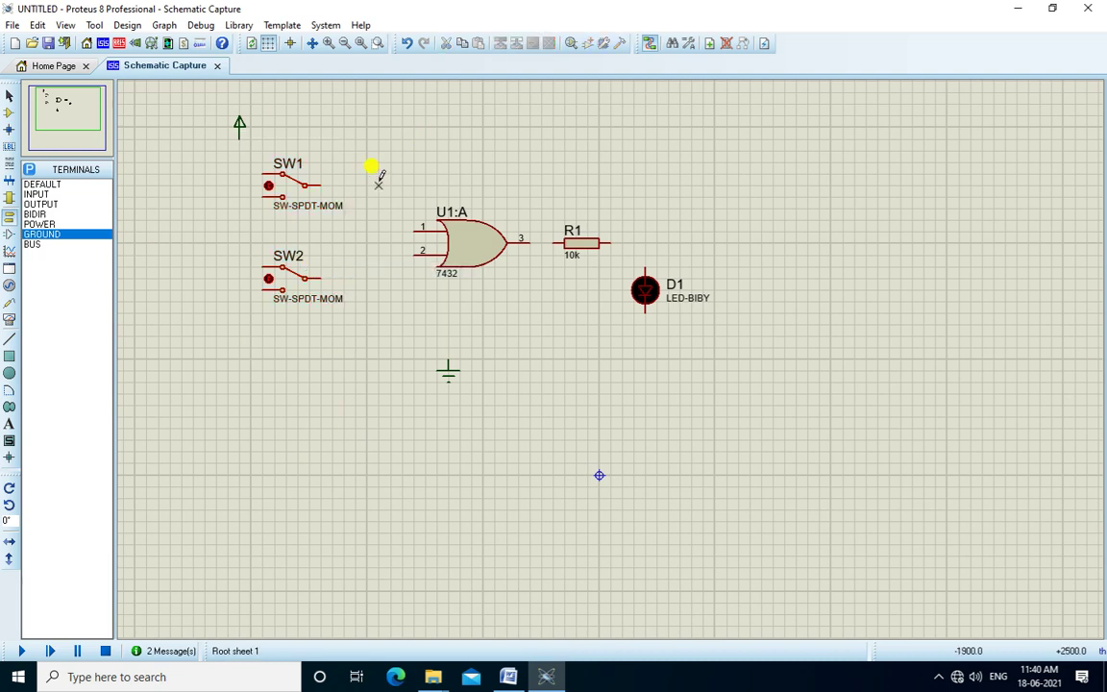
Rename SW1 to A, SW2 to B and LED D1 to Y
double_click(290, 167)
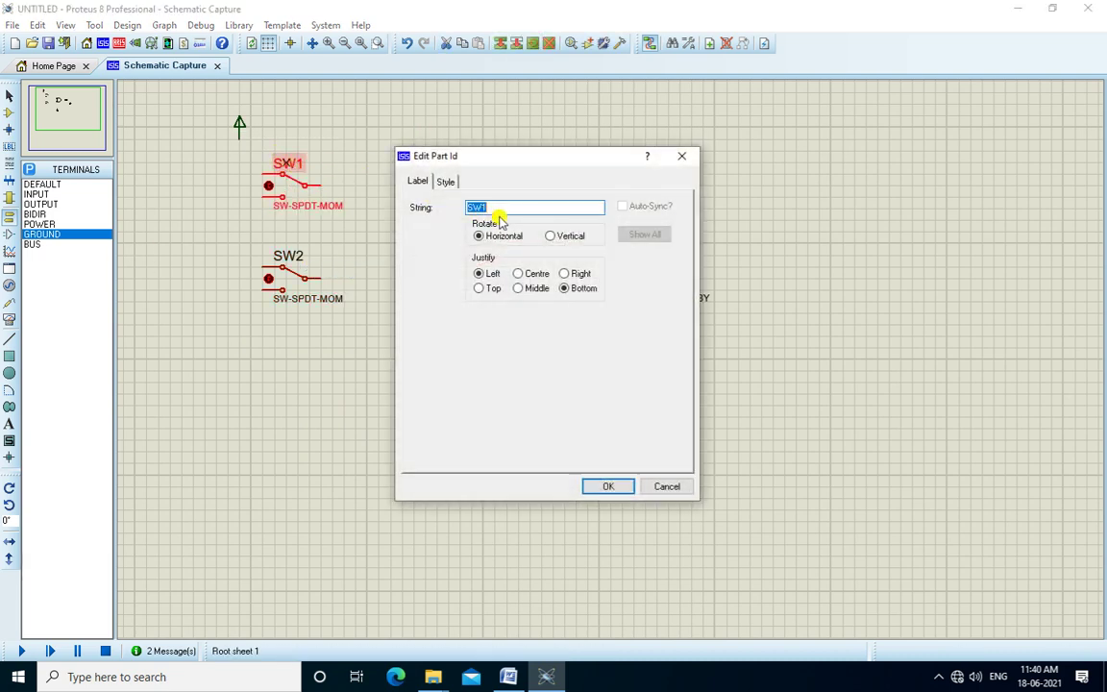
type("A")
key("Return")
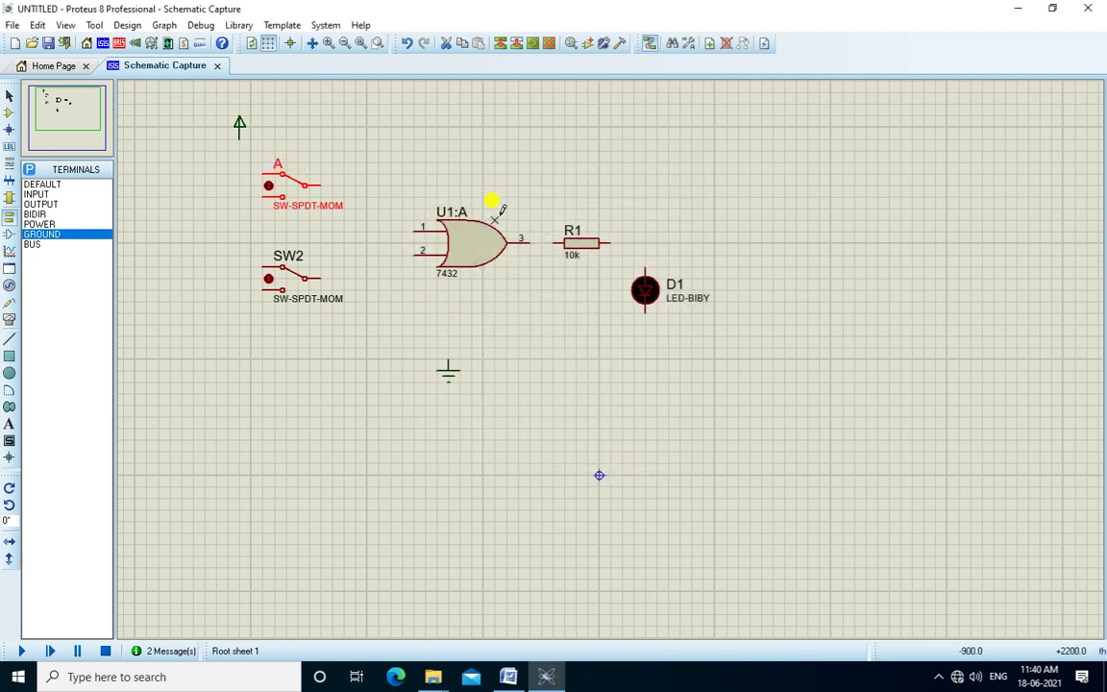
double_click(292, 257)
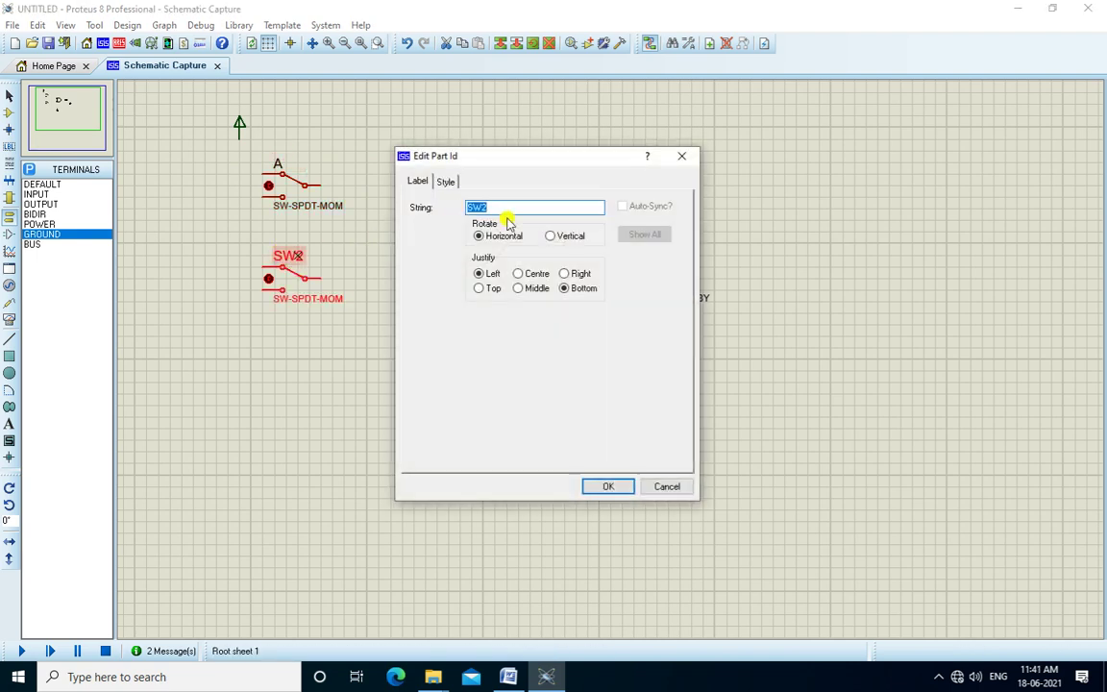
key("Return")
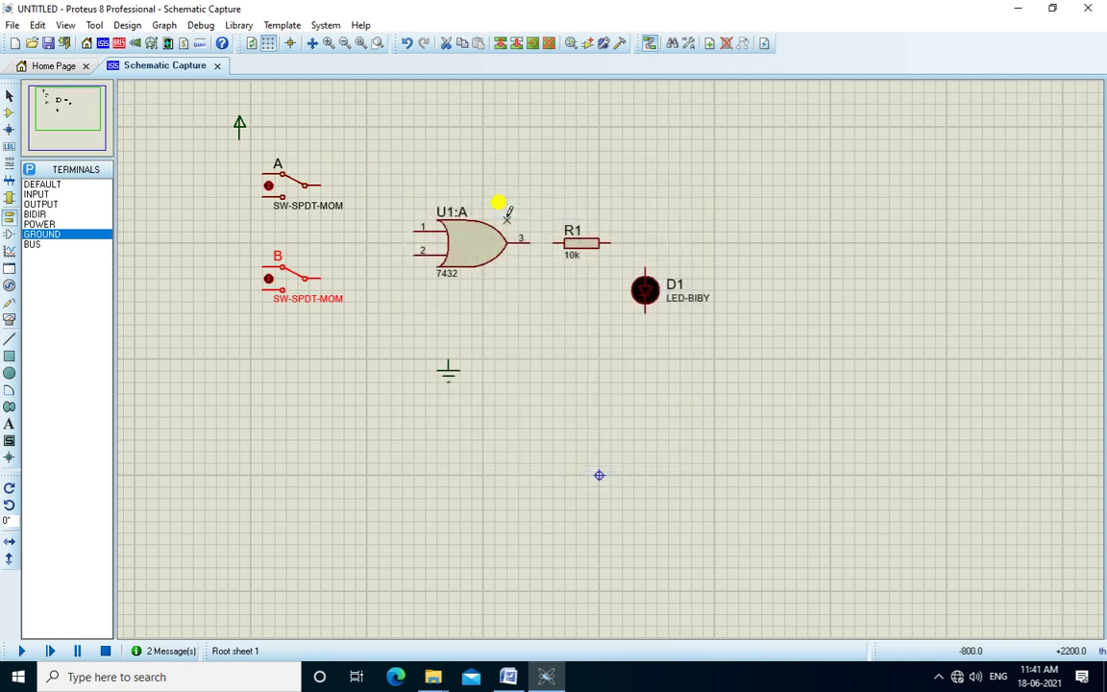
double_click(673, 292)
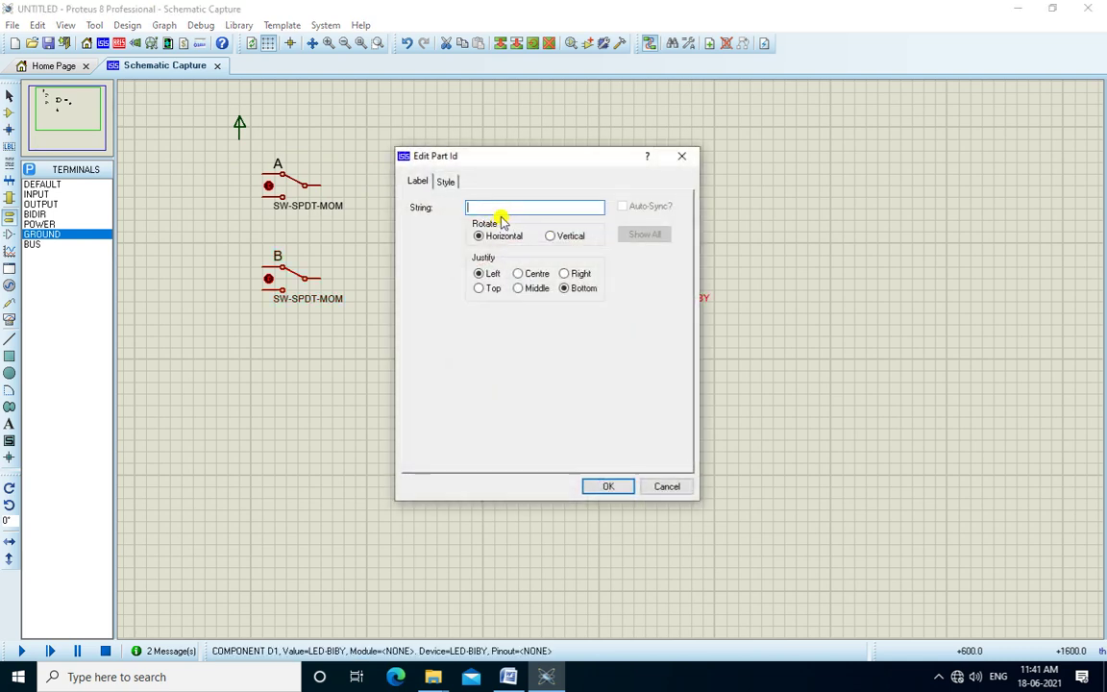
type("Y")
key("Return")
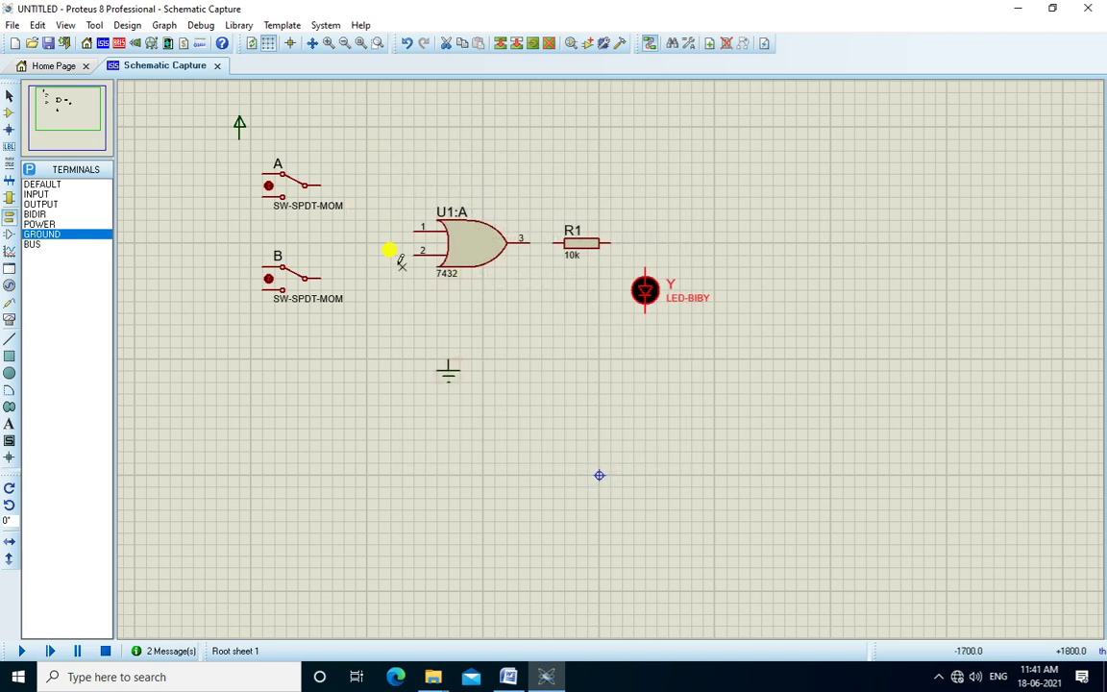
Wire switches A and B to gate pins 1 and 2, and the output through R1 and the LED to ground
left_click(320, 186)
left_click(414, 228)
left_click(320, 279)
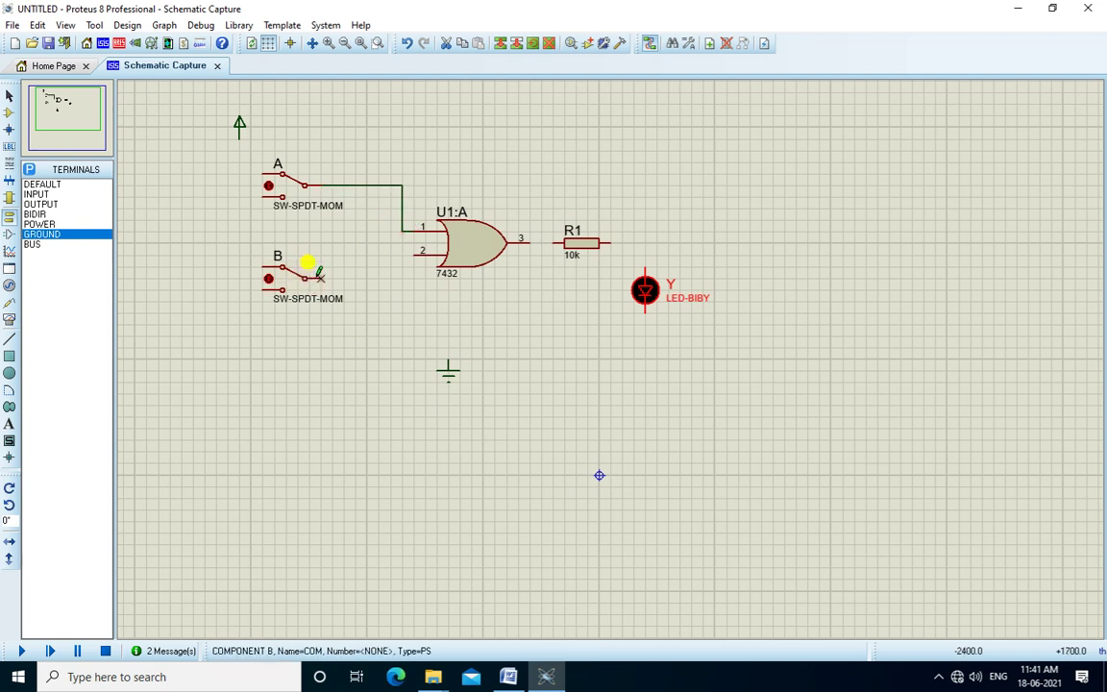
left_click(413, 251)
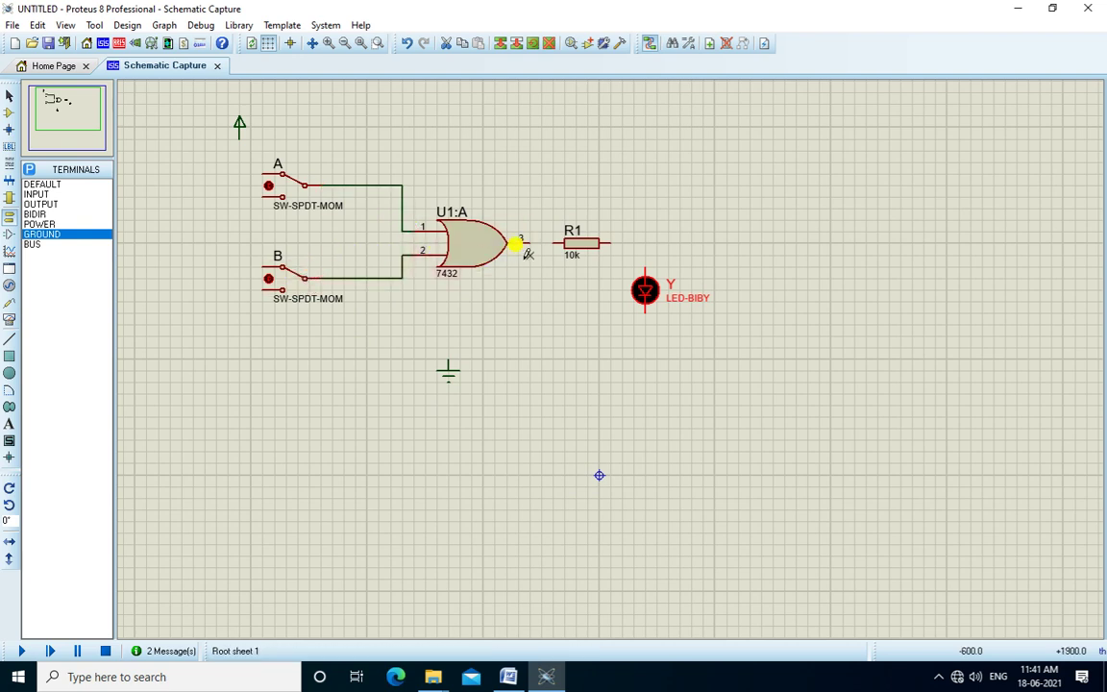
left_click(527, 241)
left_click(562, 242)
left_click(631, 241)
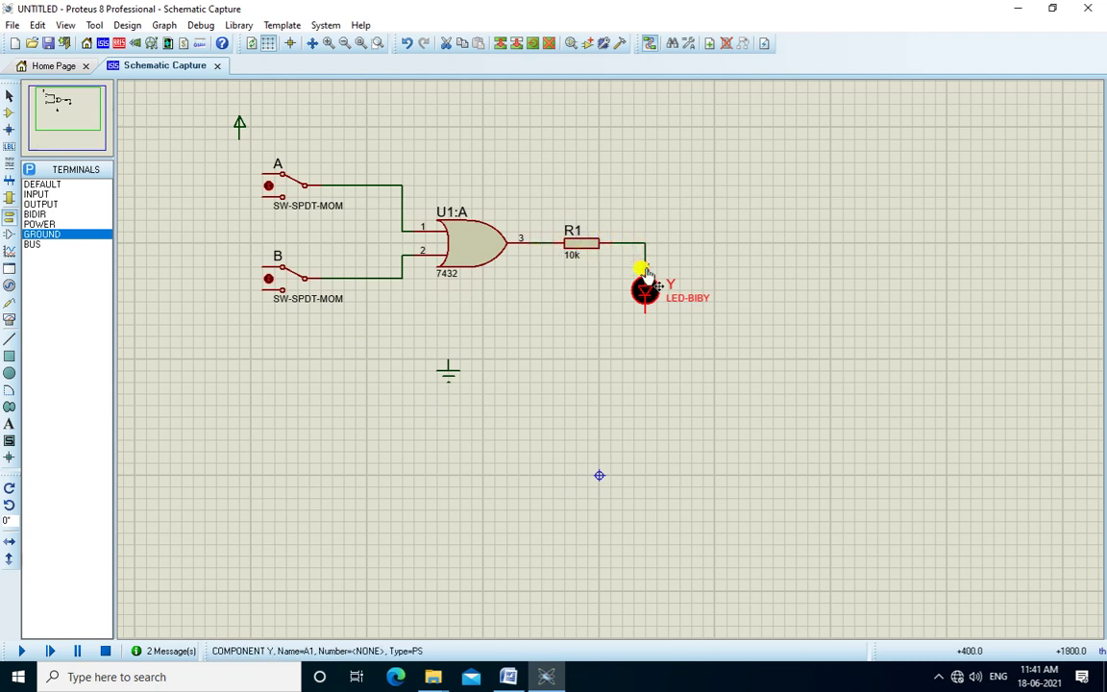
left_click(643, 273)
left_click(645, 318)
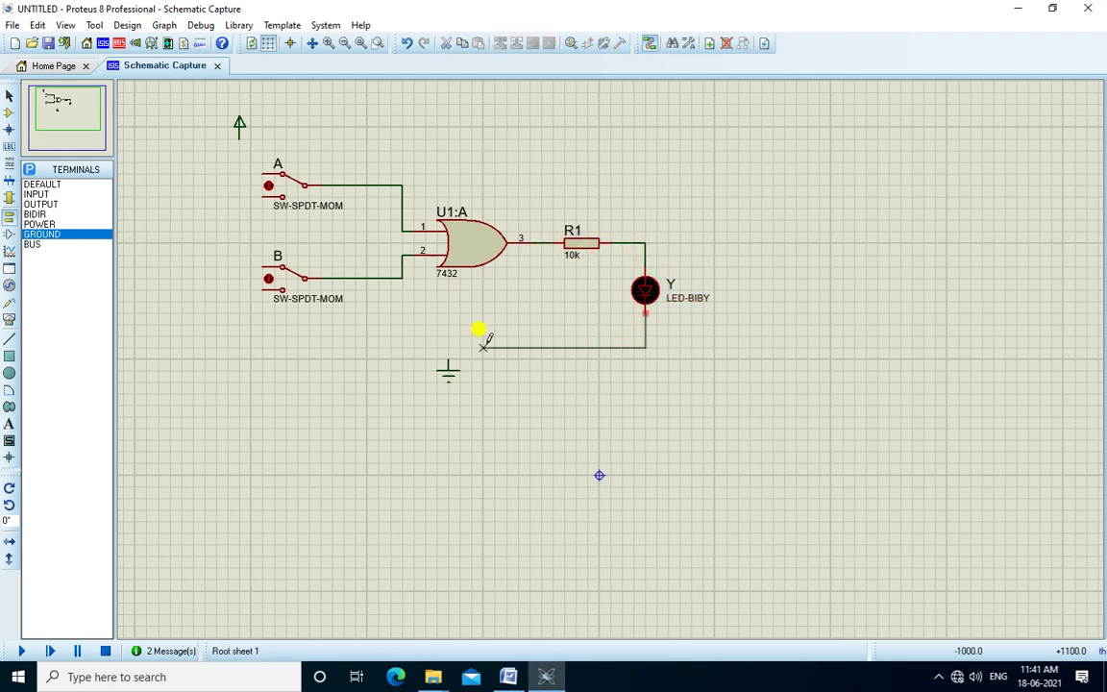
left_click(448, 350)
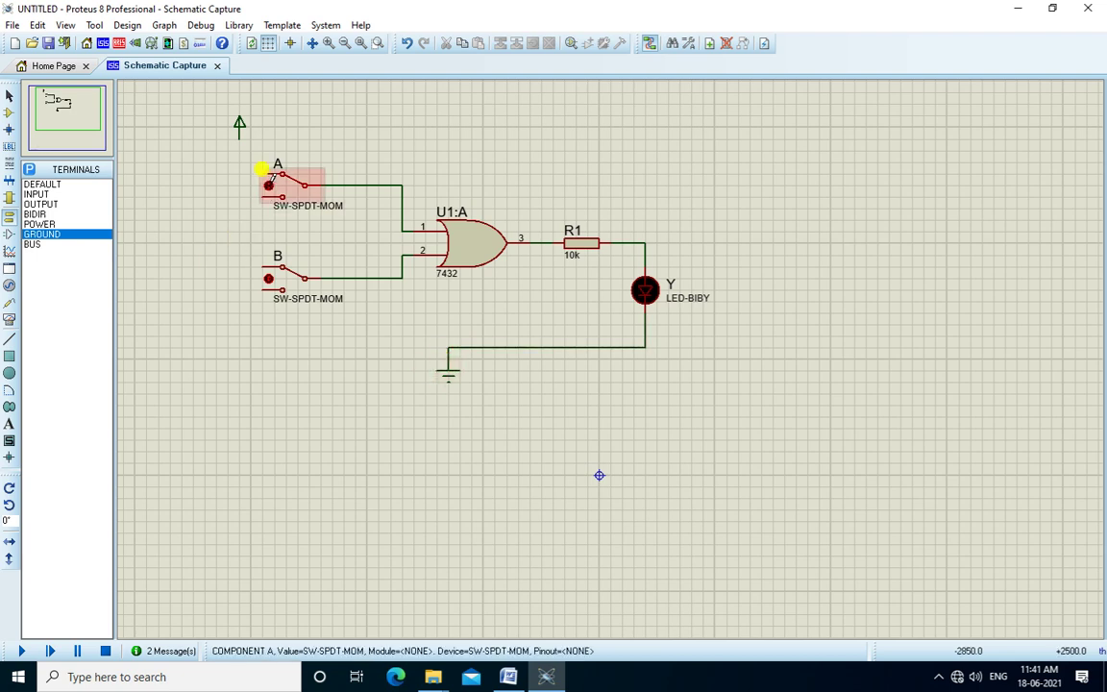
Wire both switches' contacts to the power terminal and the ground line
left_click(261, 172)
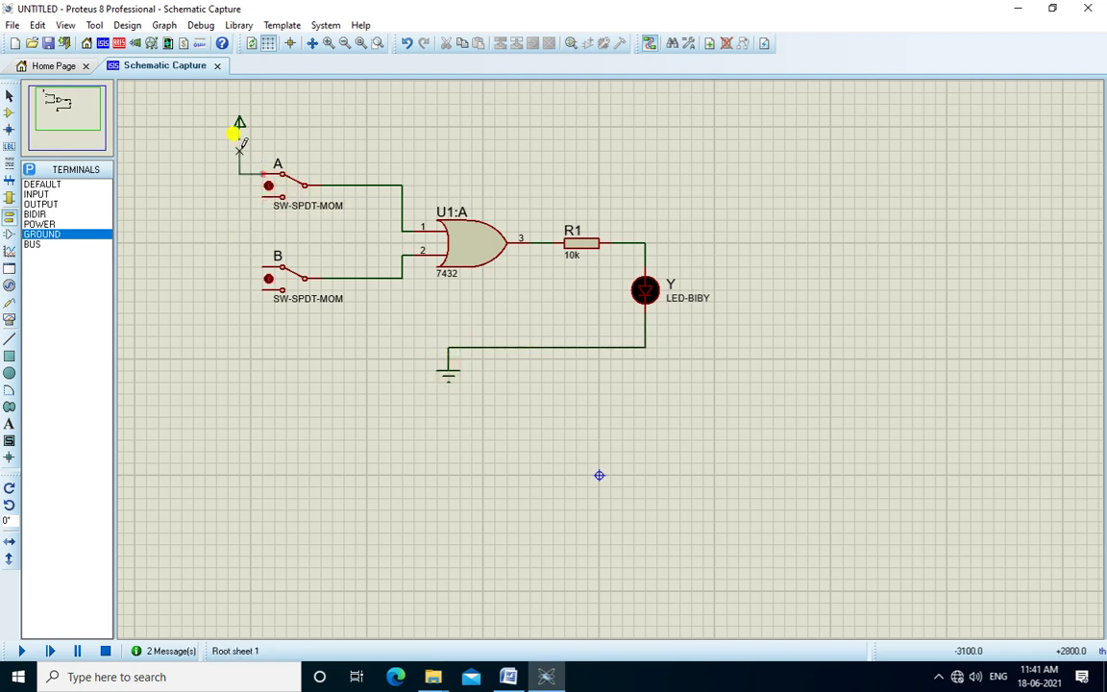
left_click(238, 125)
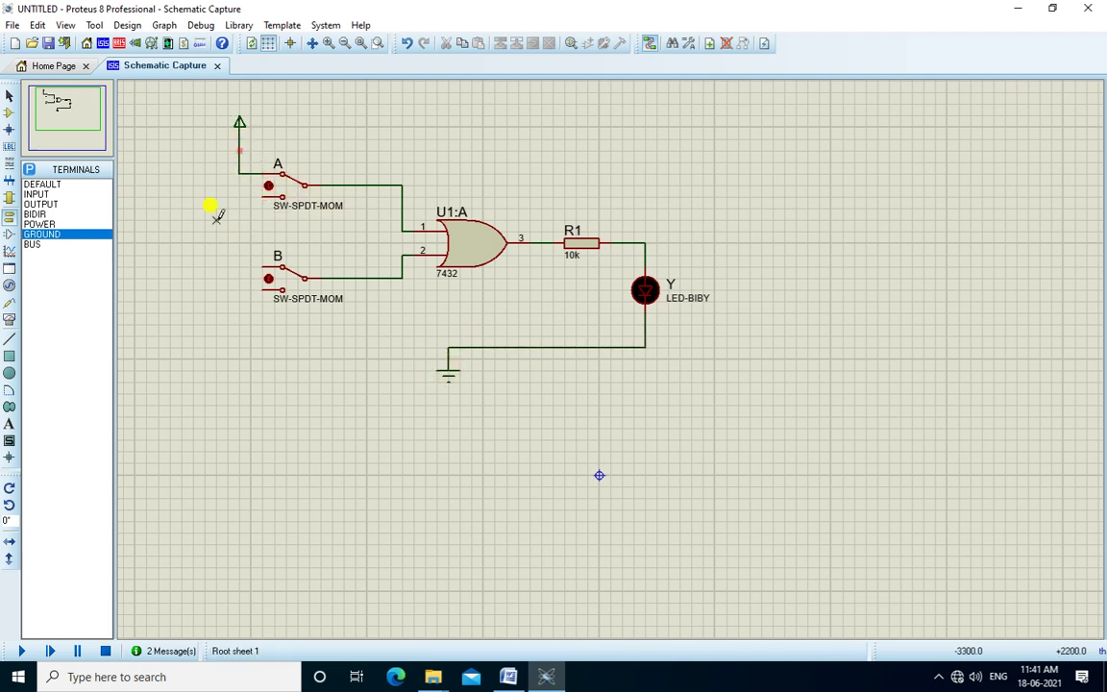
left_click(262, 266)
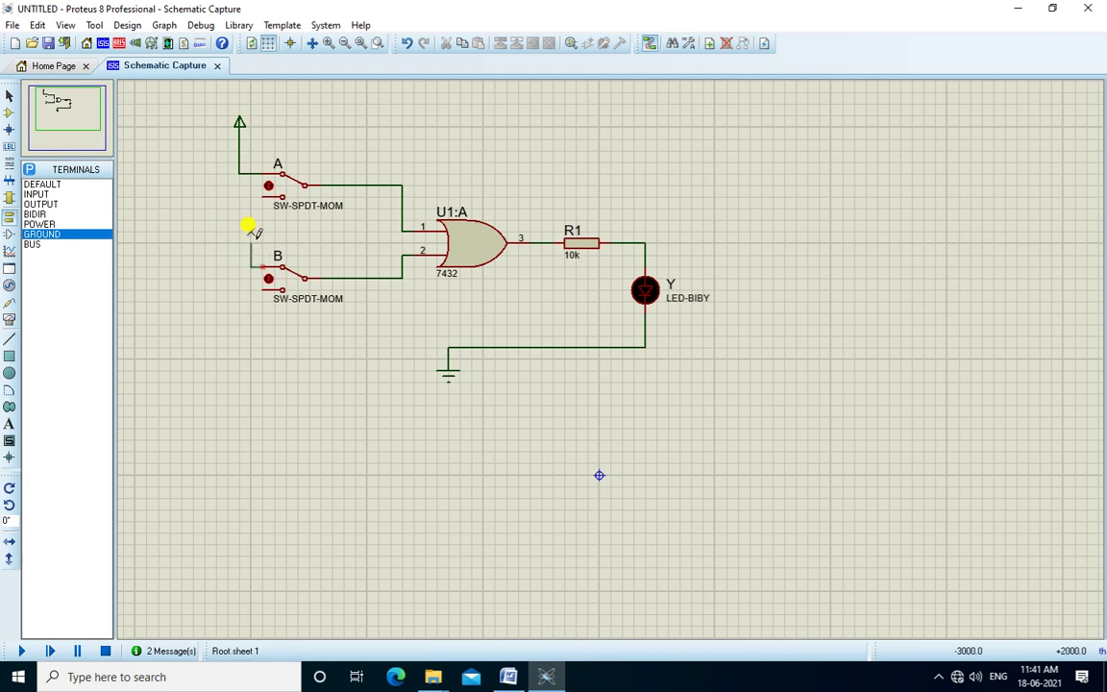
left_click(240, 174)
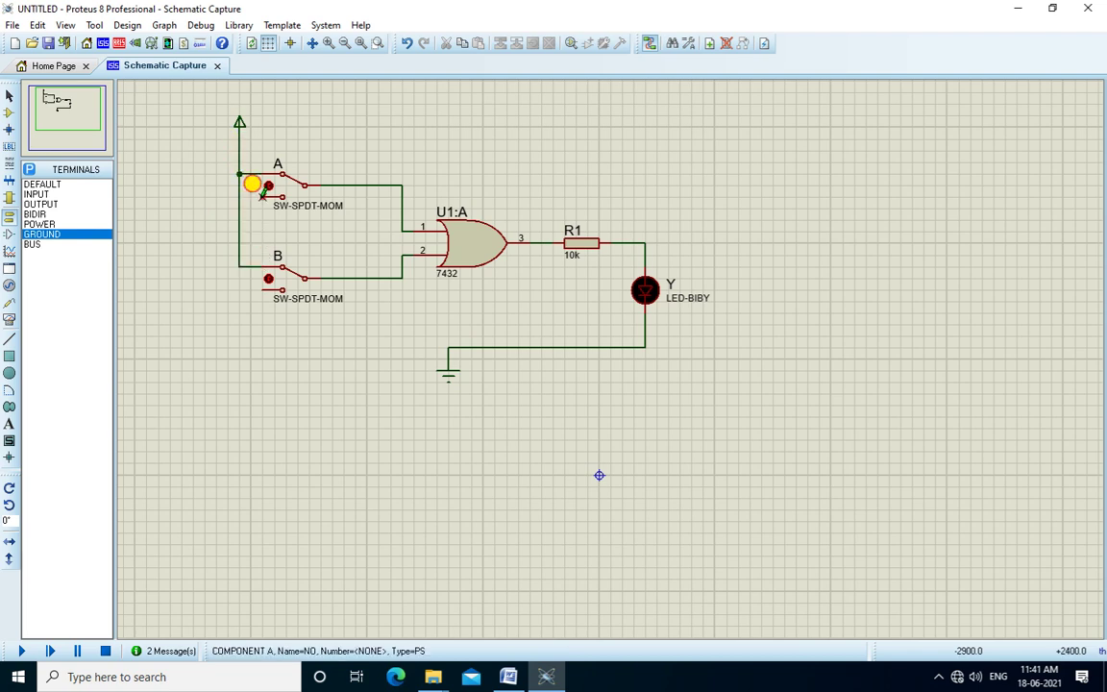
left_click(262, 195)
left_click(436, 347)
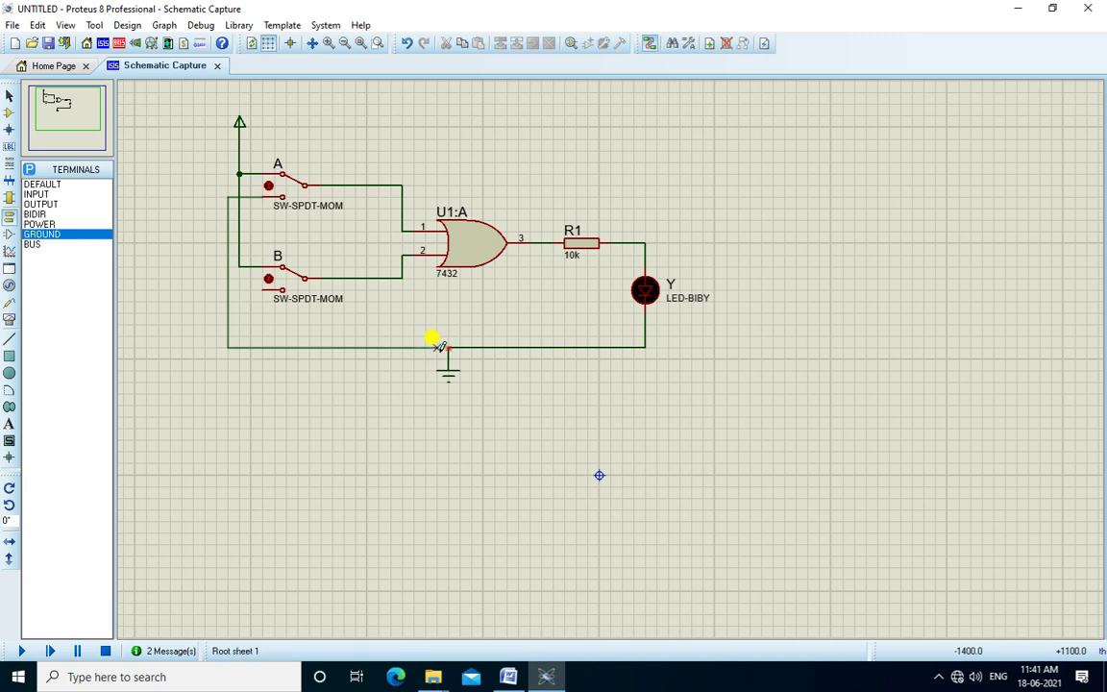
left_click(263, 289)
left_click(228, 289)
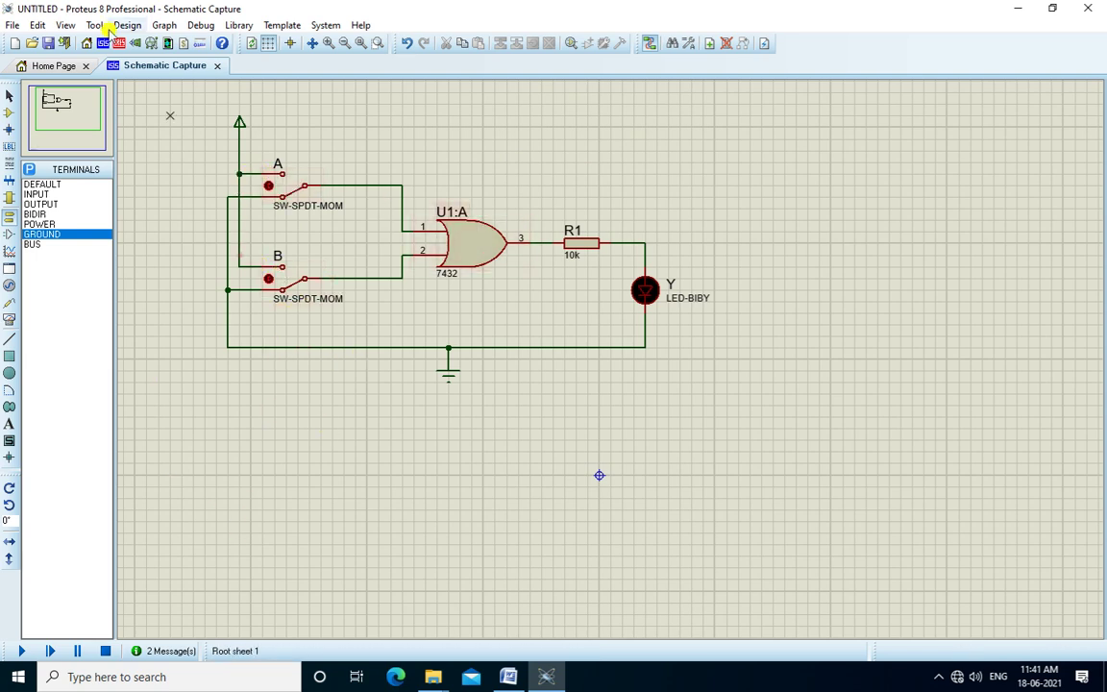
Recentre the view on the circuit and start the simulation with F12
left_click_drag(55, 128, 54, 96)
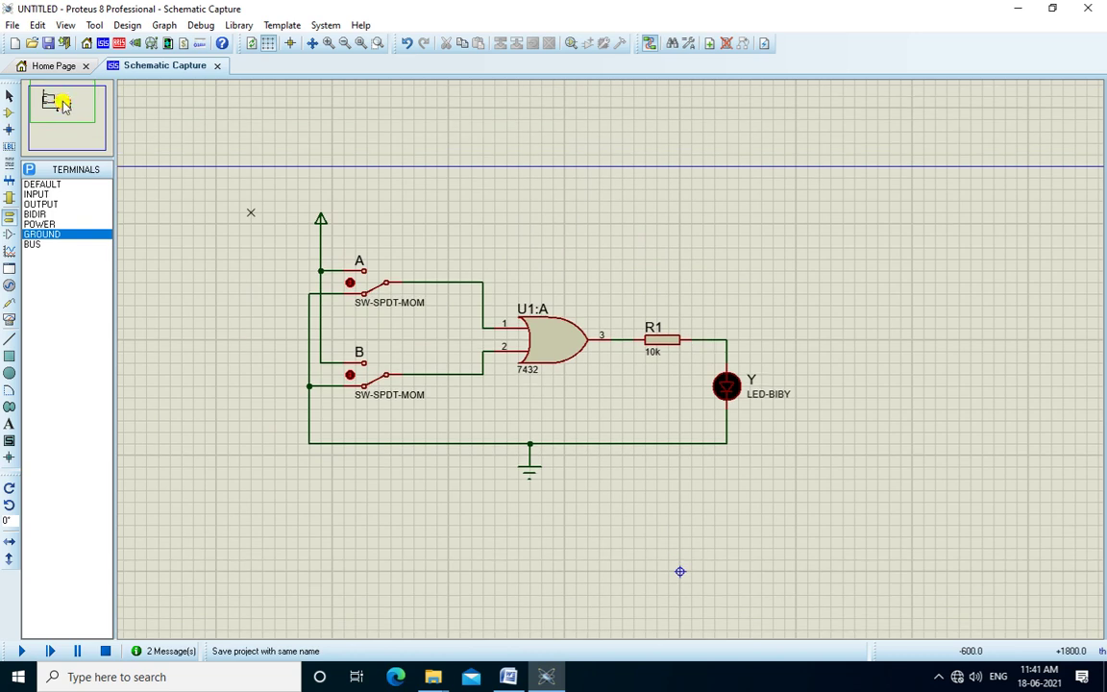
key("F12")
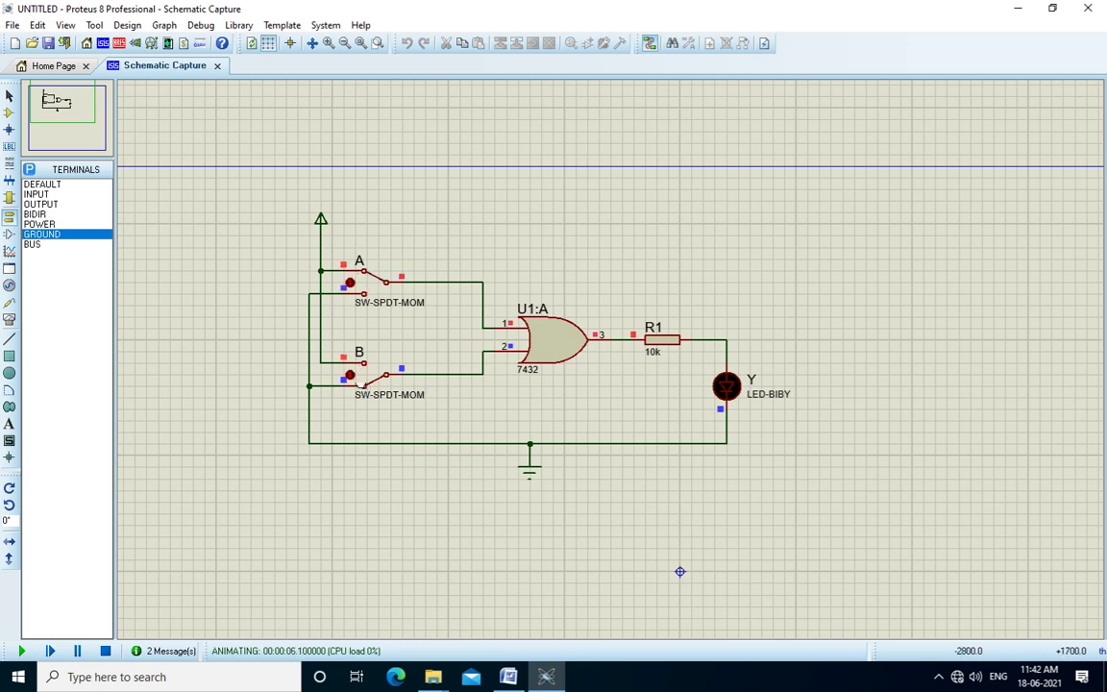
Stop the simulation and change R1's value from 10k to 220
left_click(106, 652)
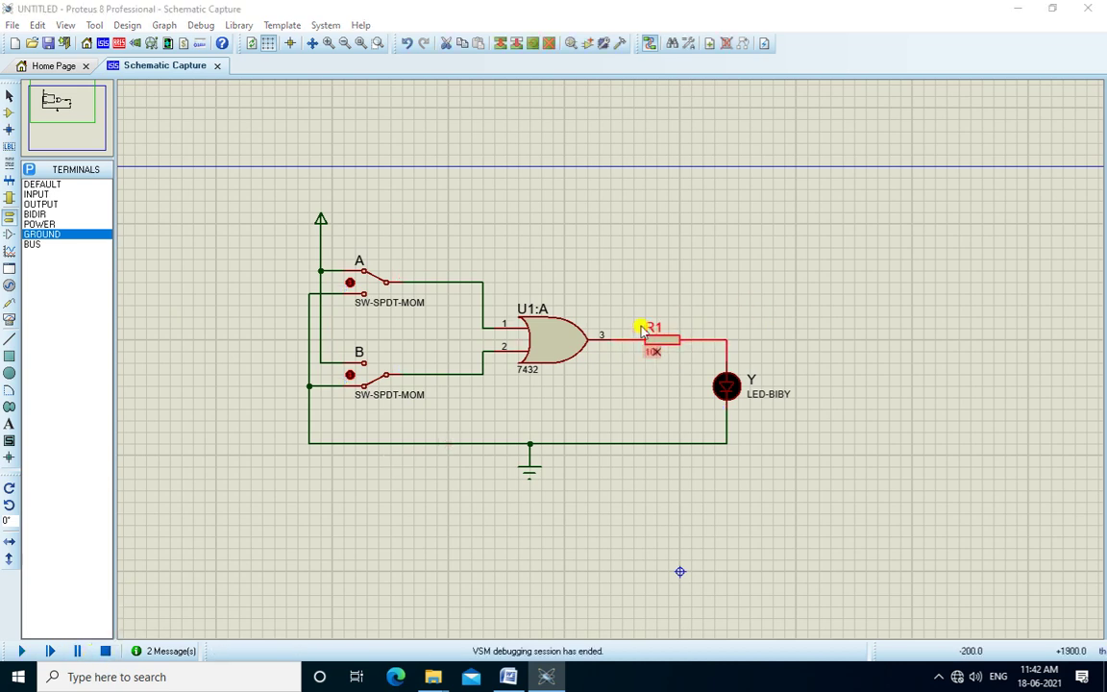
double_click(642, 331)
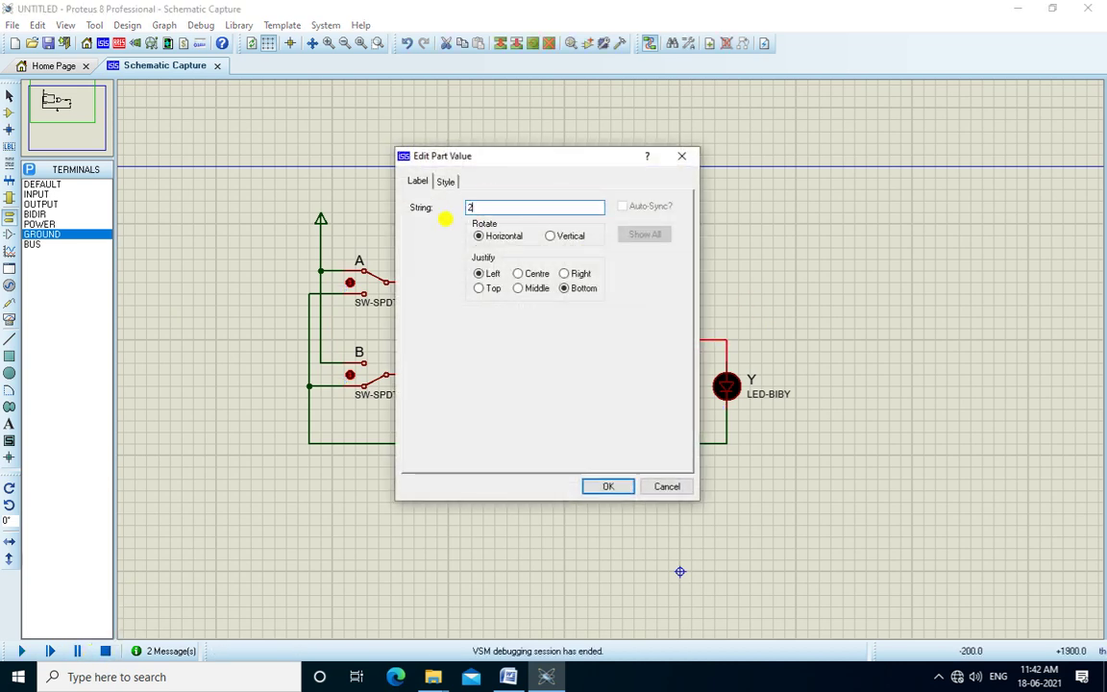
type("220")
key("Return")
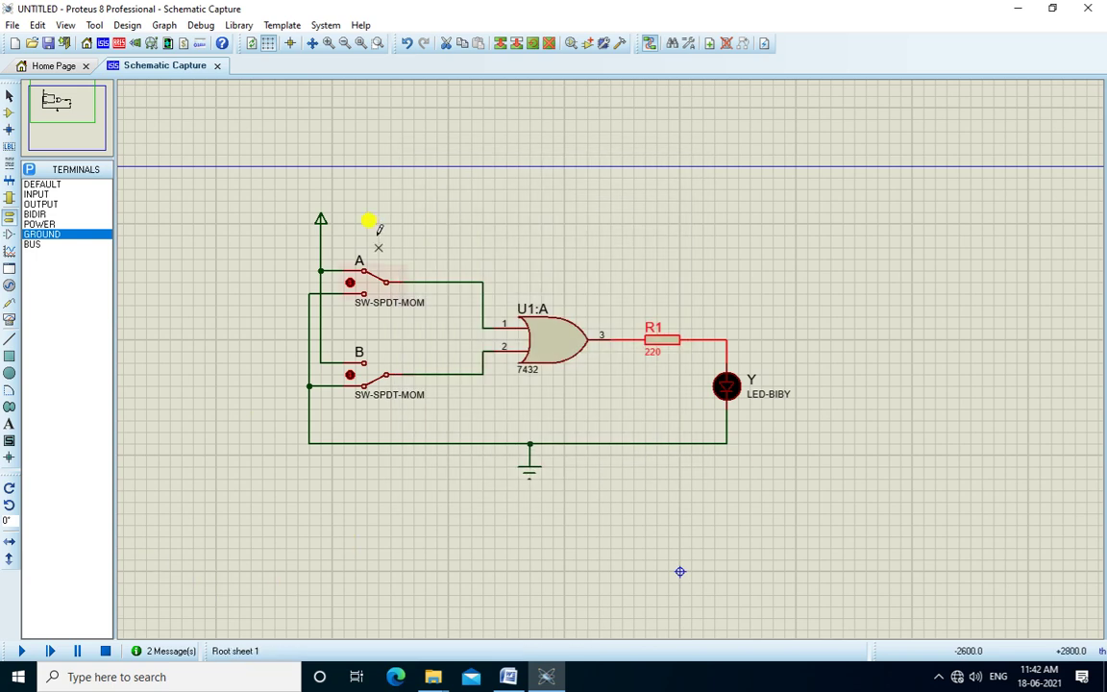
left_click(276, 395)
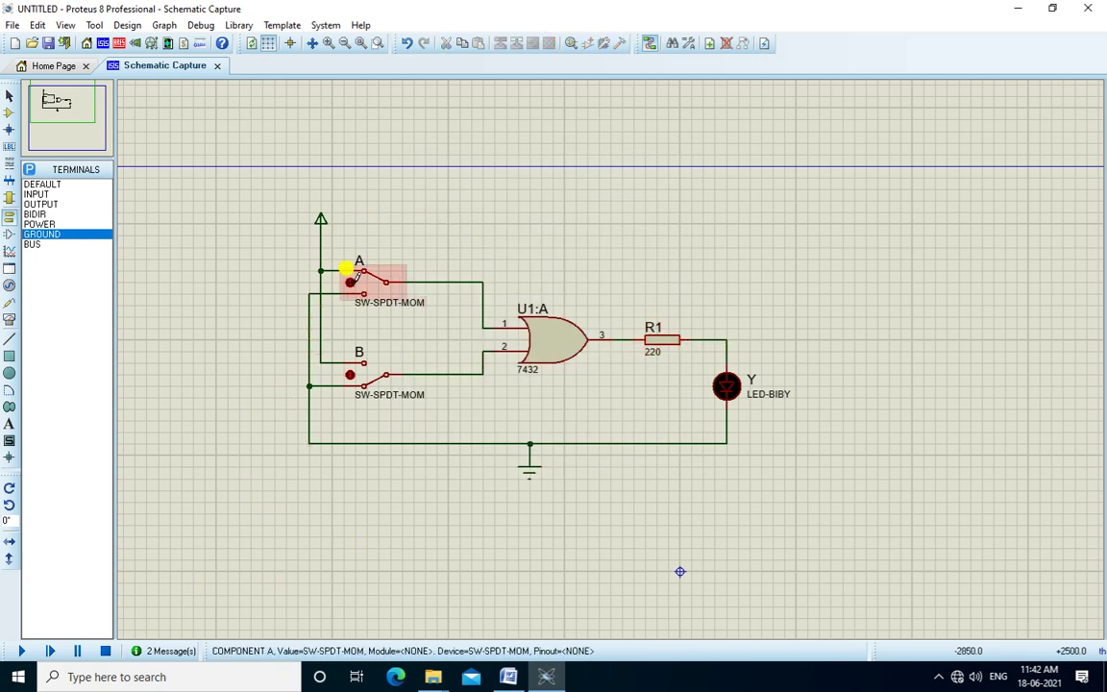
Rerun the simulation and toggle switches A and B to check LED Y, then stop it and return to Word
left_click(21, 652)
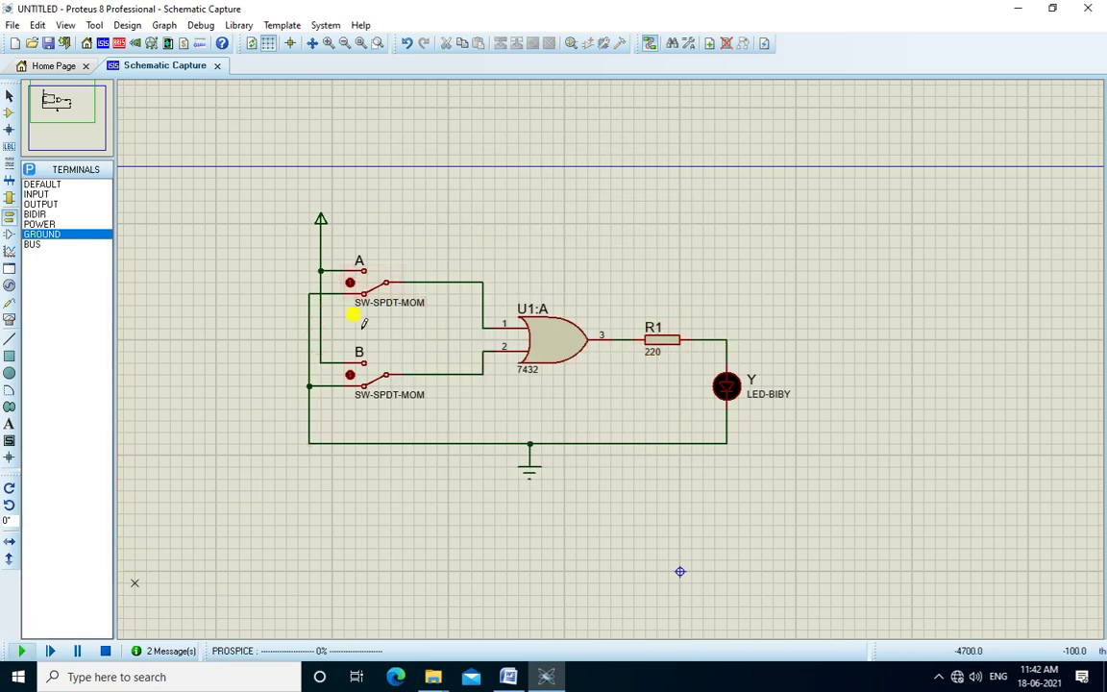
left_click(348, 284)
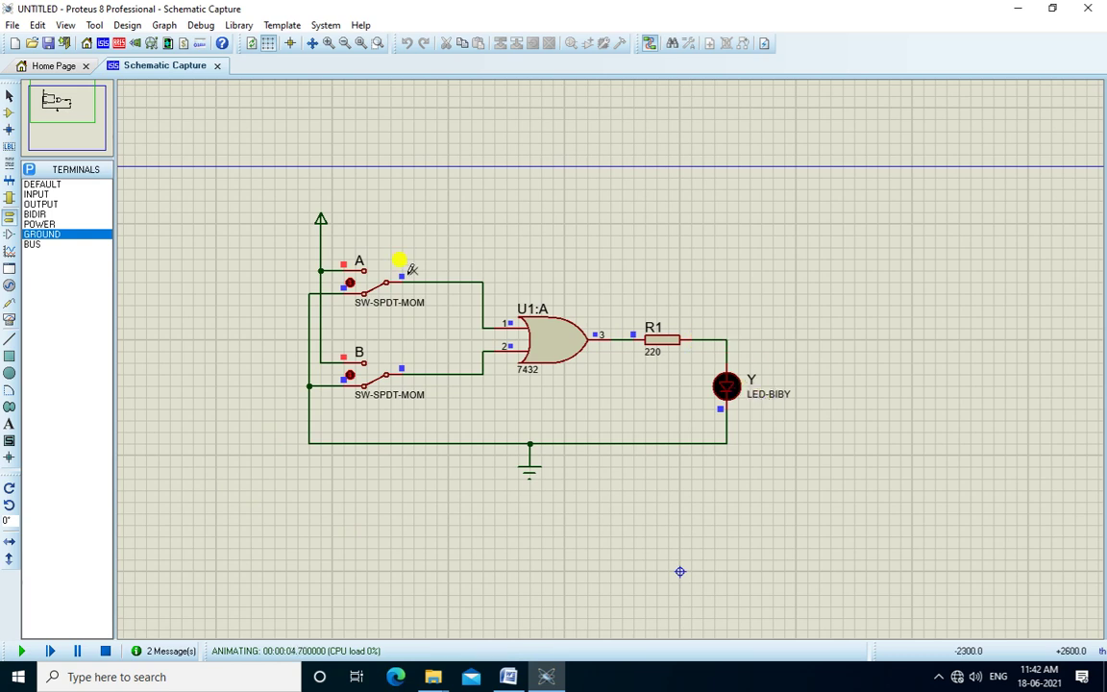
left_click(348, 276)
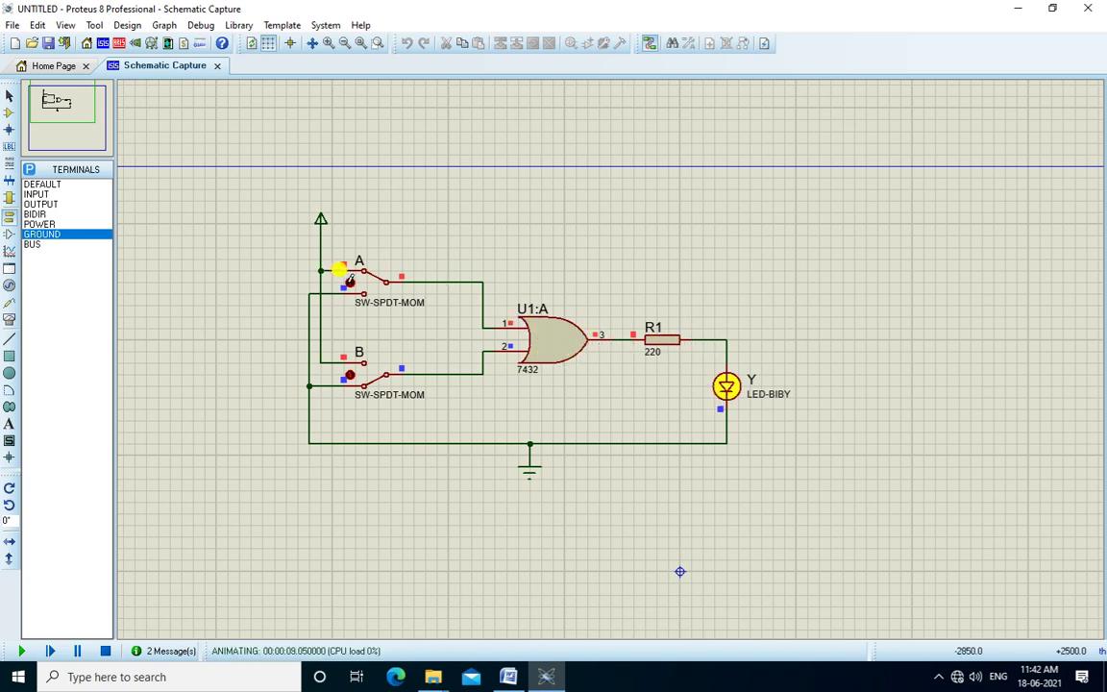
left_click(346, 280)
left_click(346, 376)
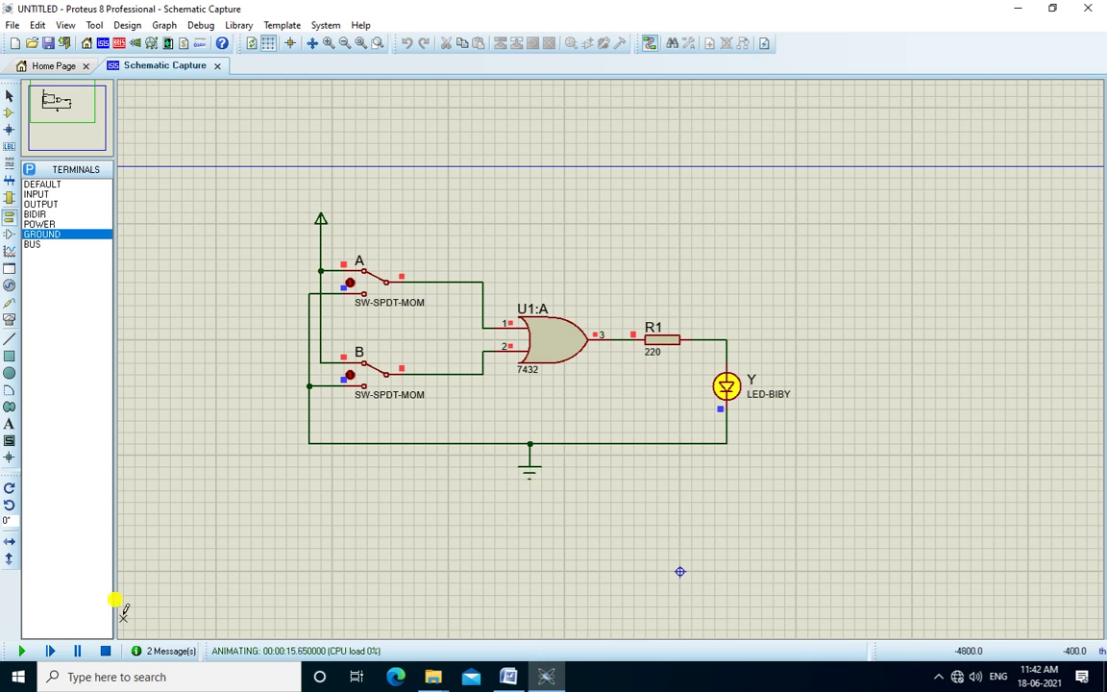
left_click(105, 650)
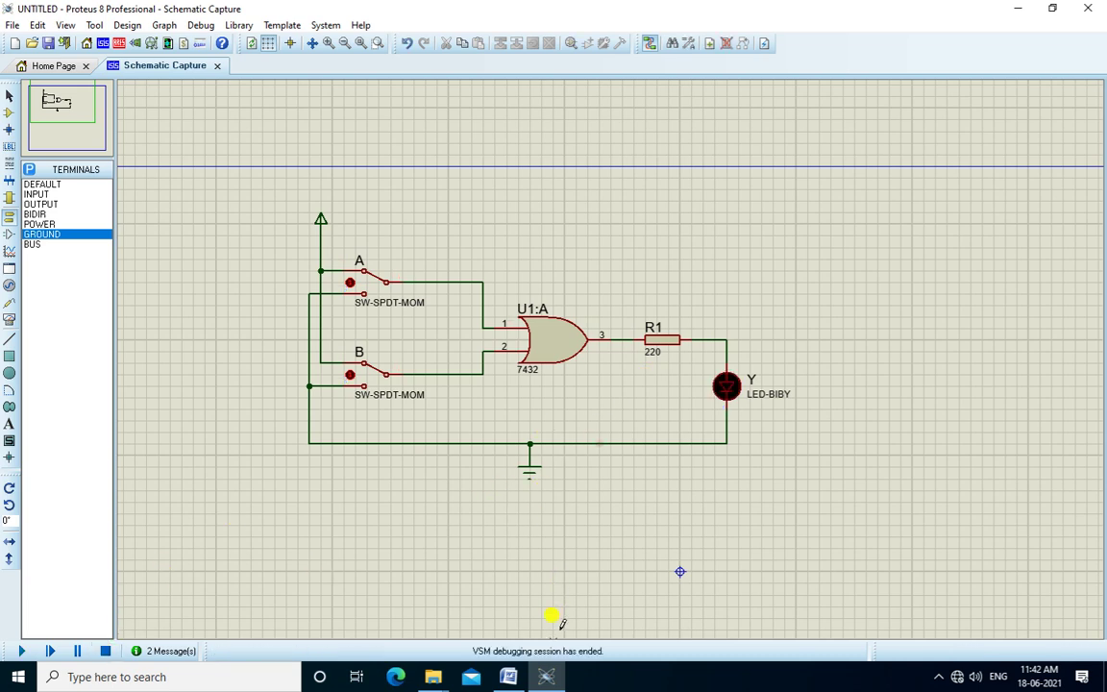
left_click(508, 677)
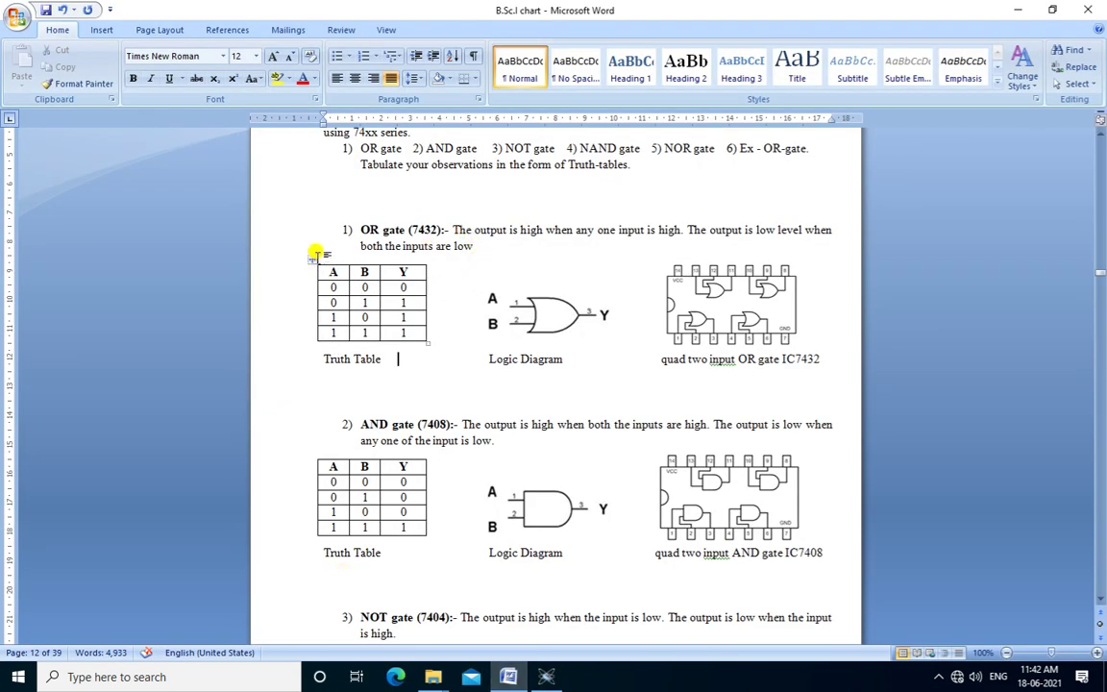